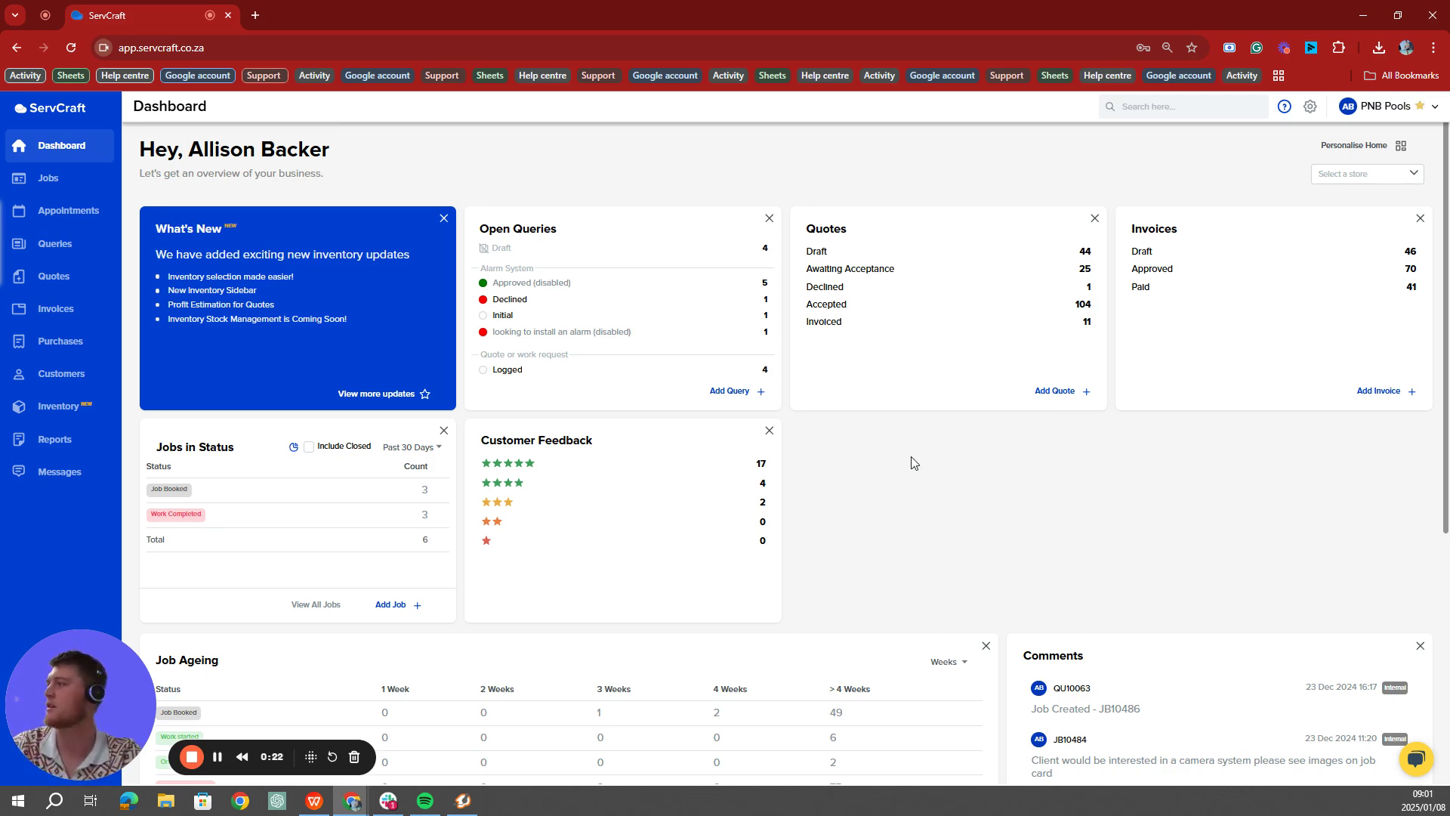
# Step: From the Customers list, choose Import > Customer Import to open the Import Customers dialog
pyautogui.click(63, 389)
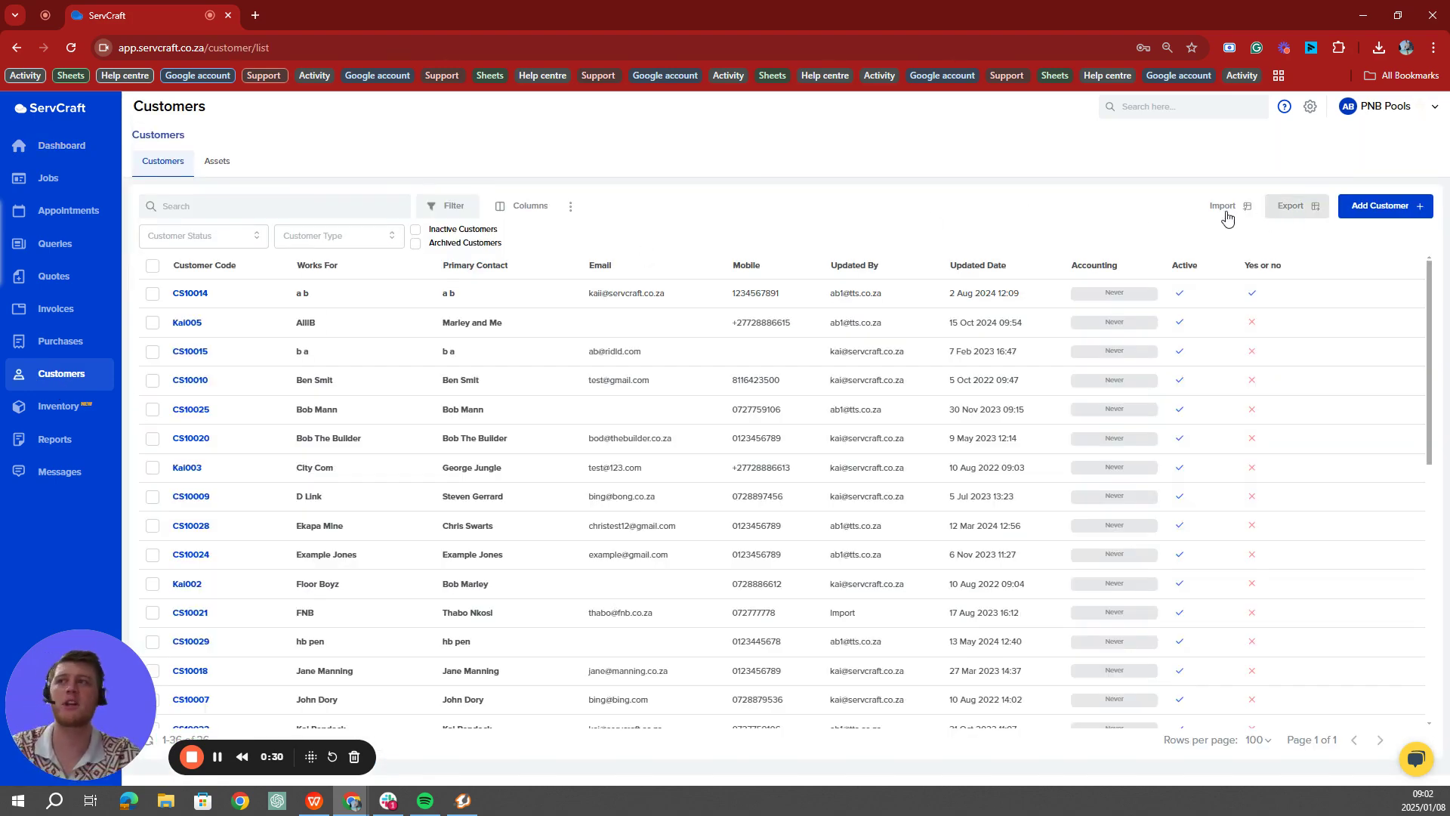
pyautogui.click(1230, 216)
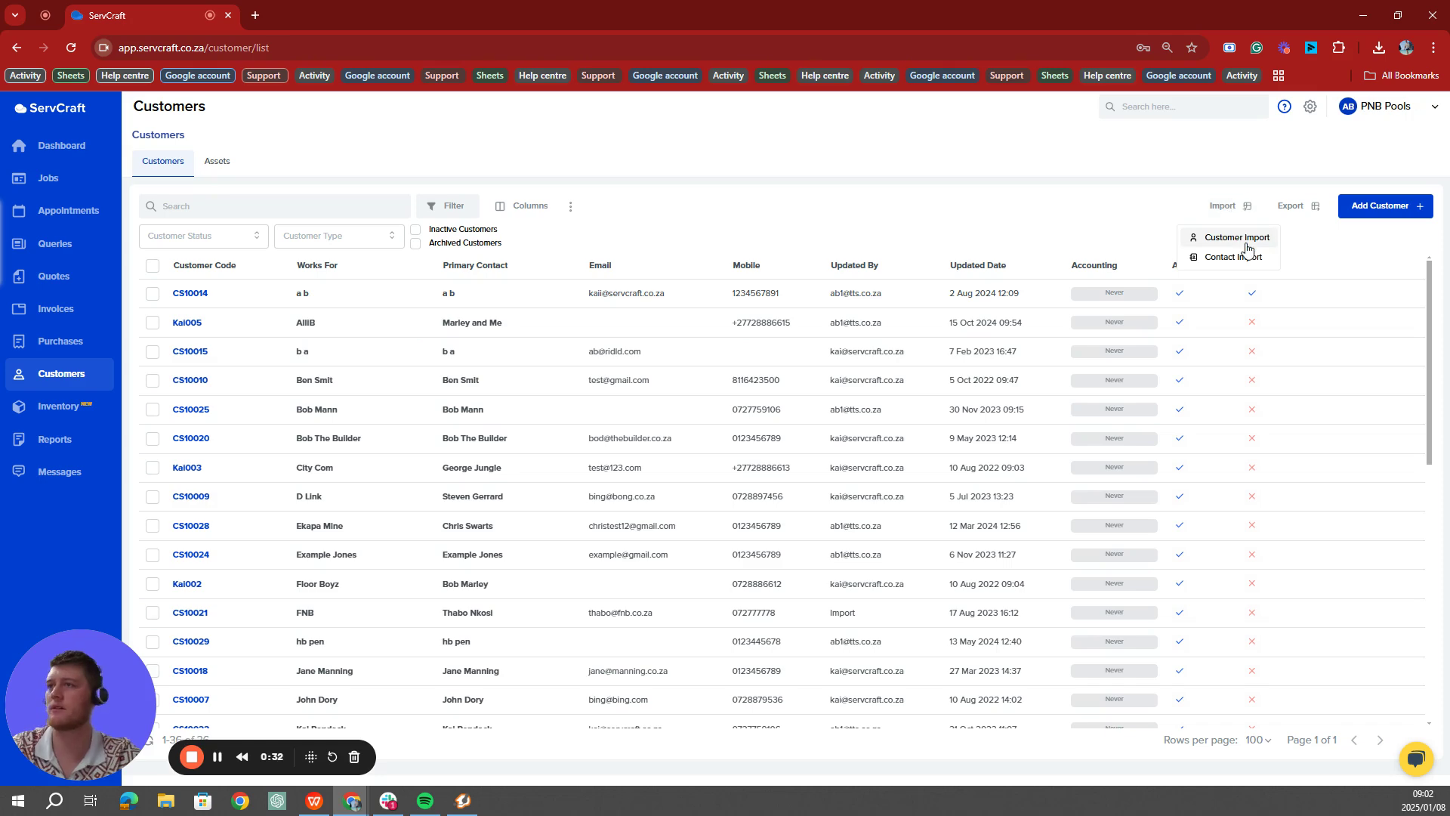
pyautogui.click(1239, 238)
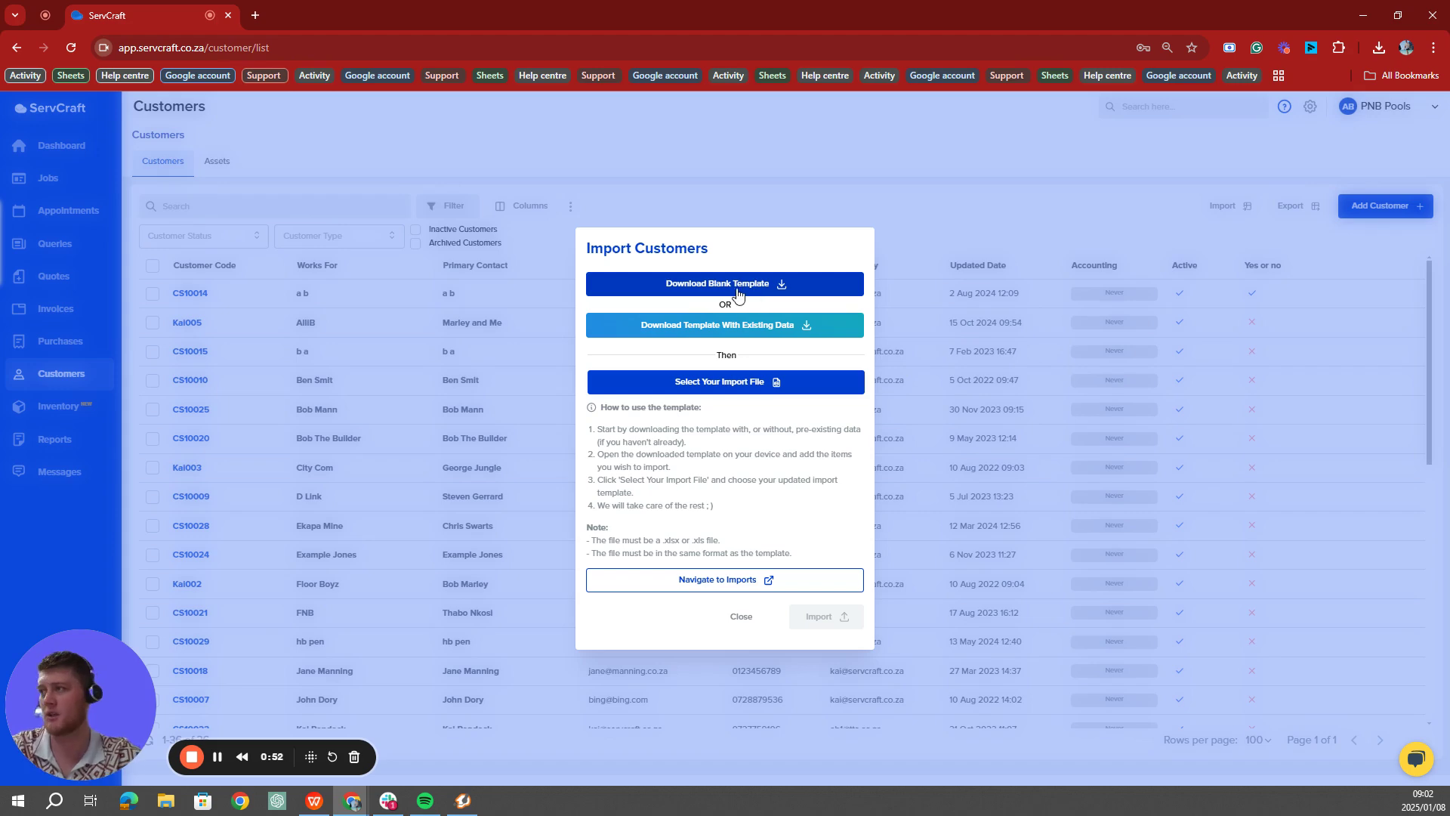
# Step: Switch to the blank customer template in WPS Spreadsheets and select cell B2 for the customer name
pyautogui.click(323, 806)
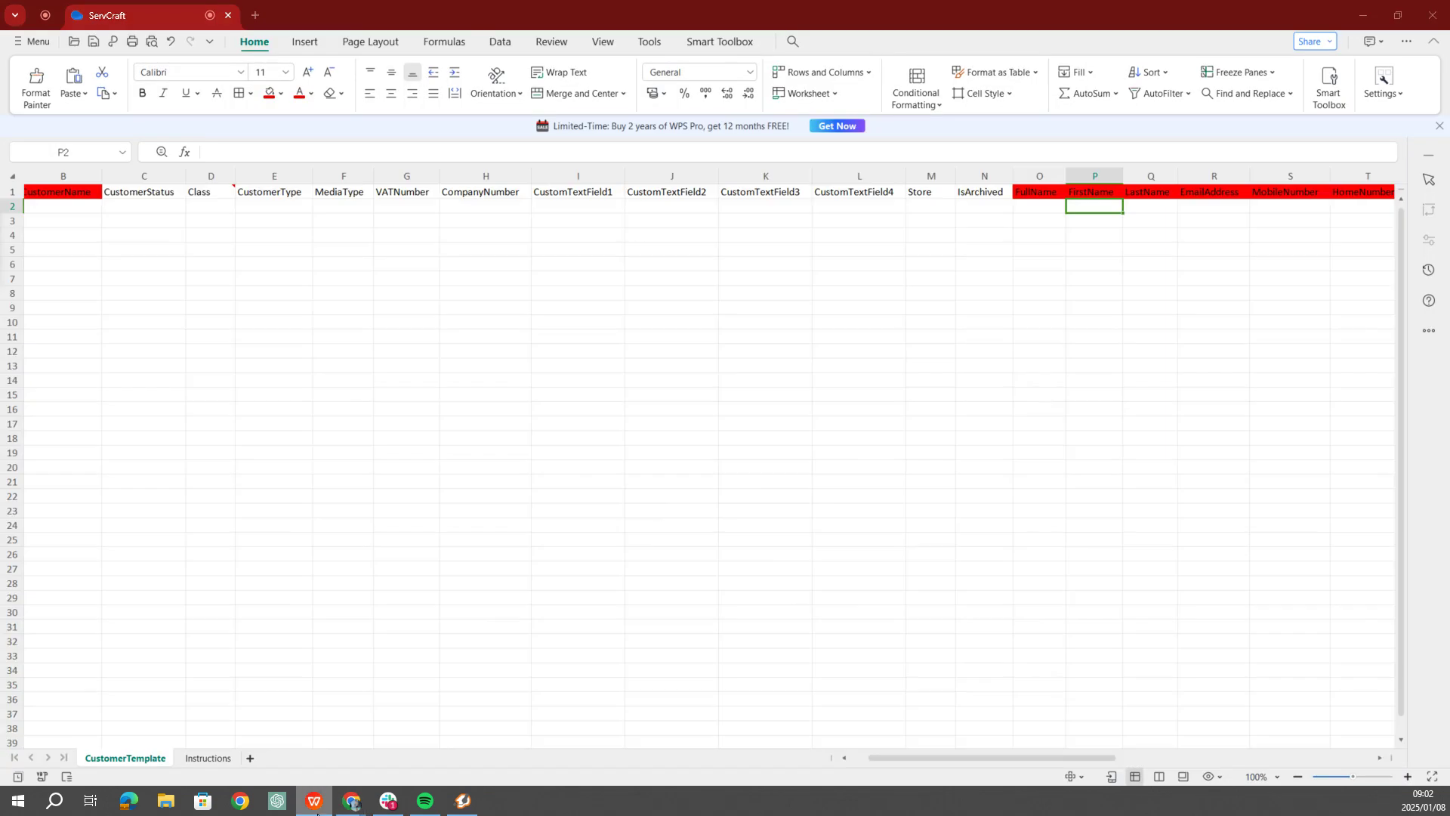
pyautogui.click(556, 383)
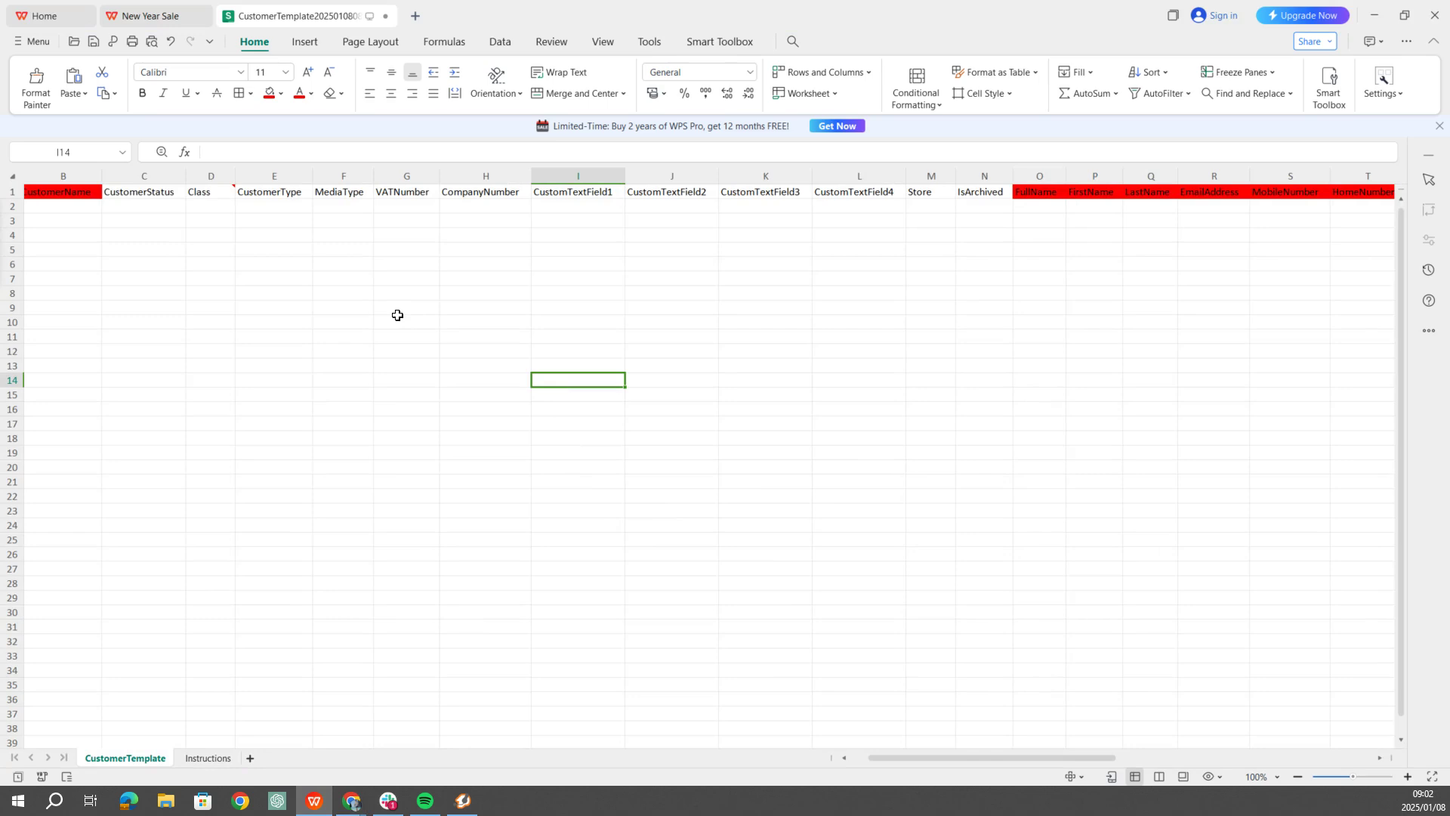
pyautogui.hscroll(-1, 398, 315)
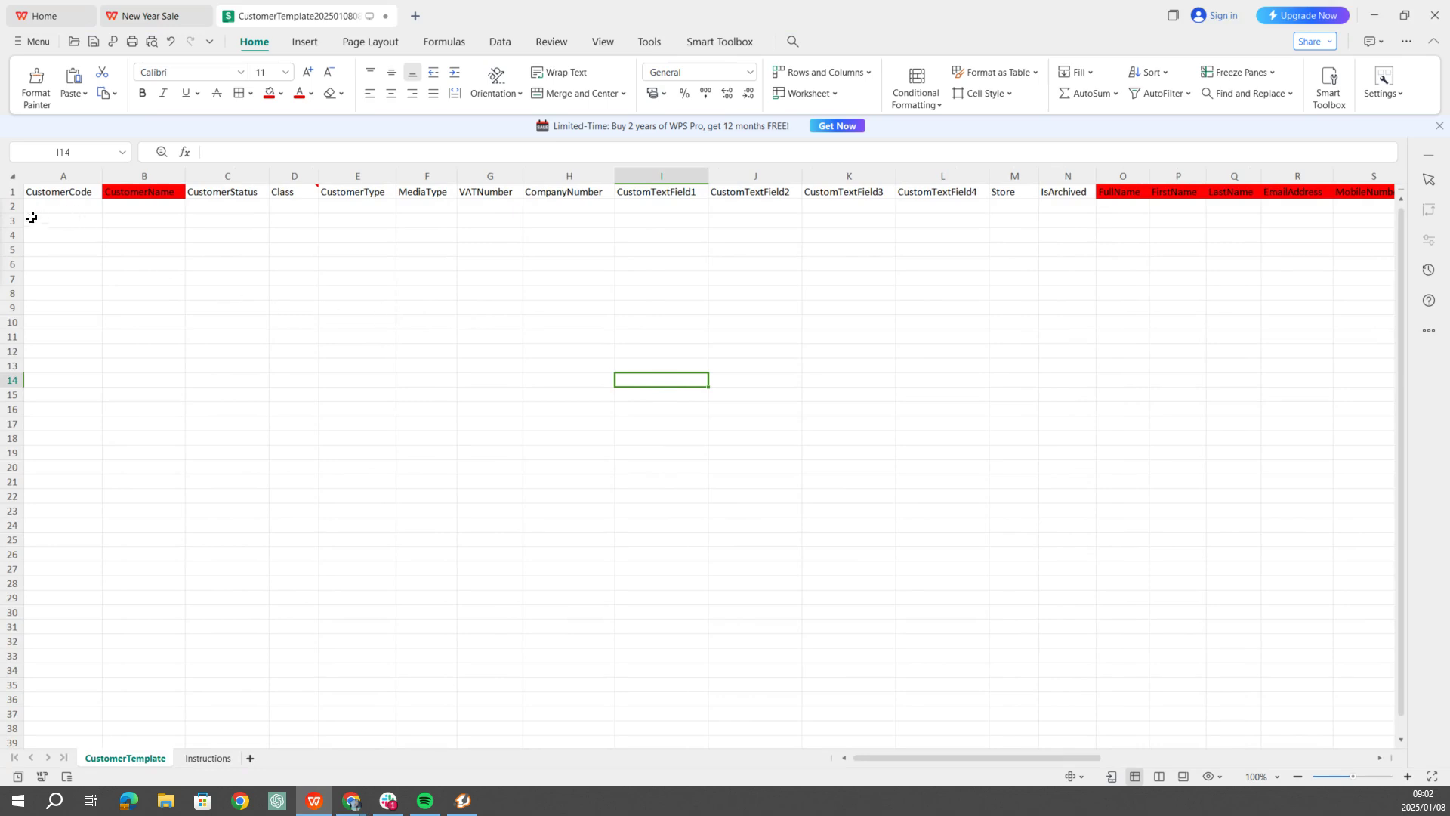
pyautogui.moveTo(9, 207); pyautogui.dragTo(3, 382)
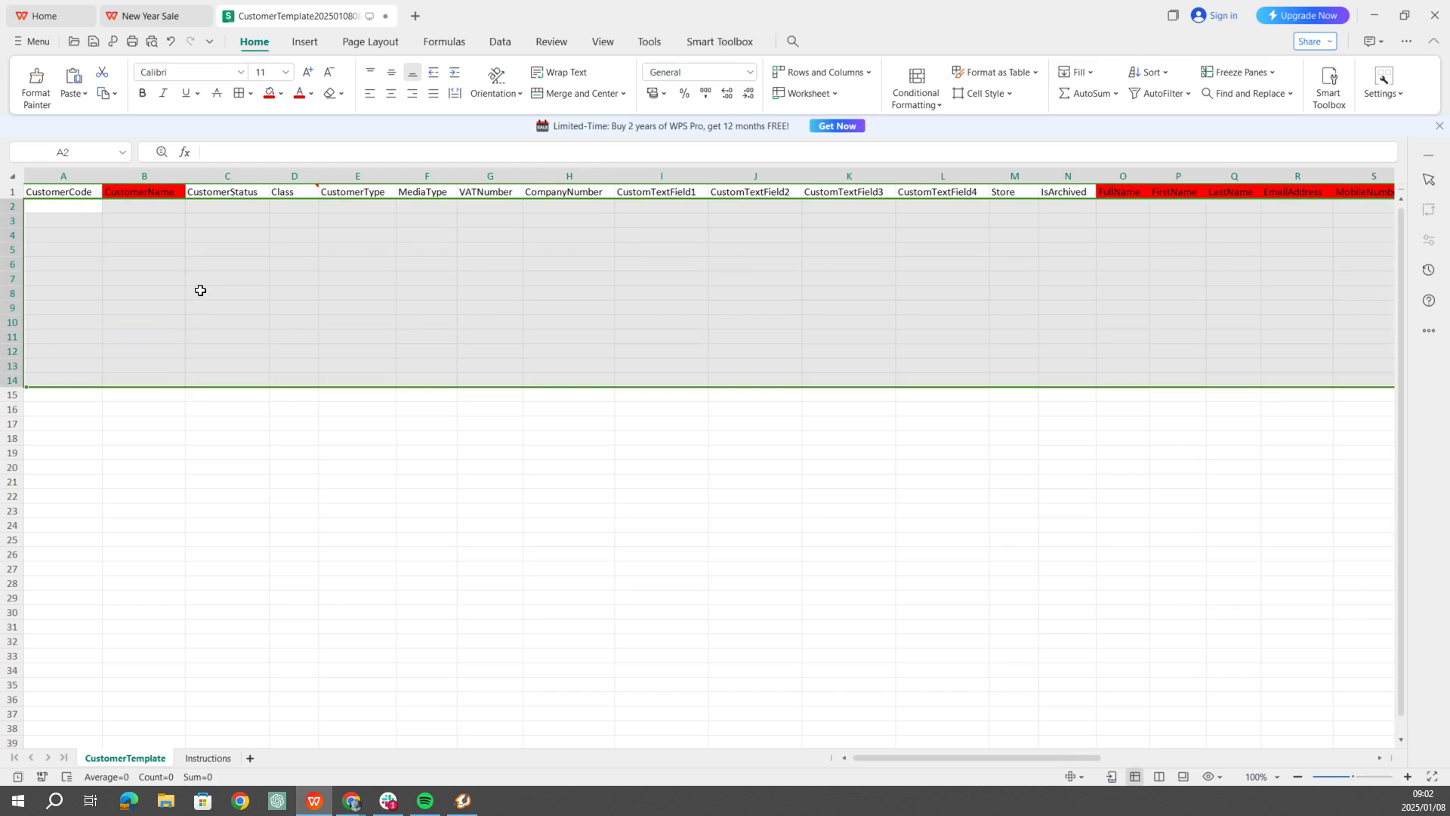
pyautogui.click(178, 252)
pyautogui.click(82, 213)
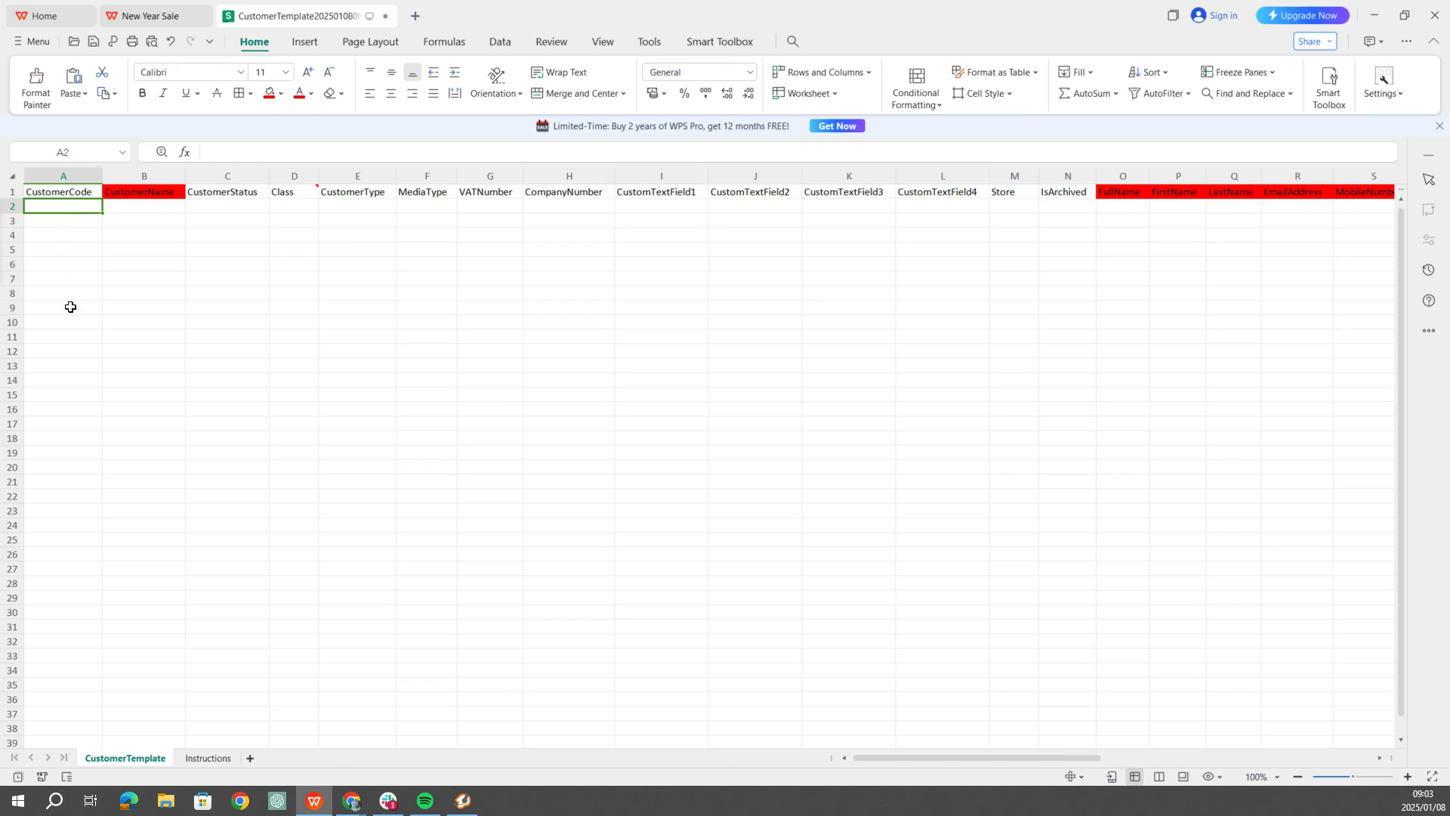
pyautogui.click(159, 208)
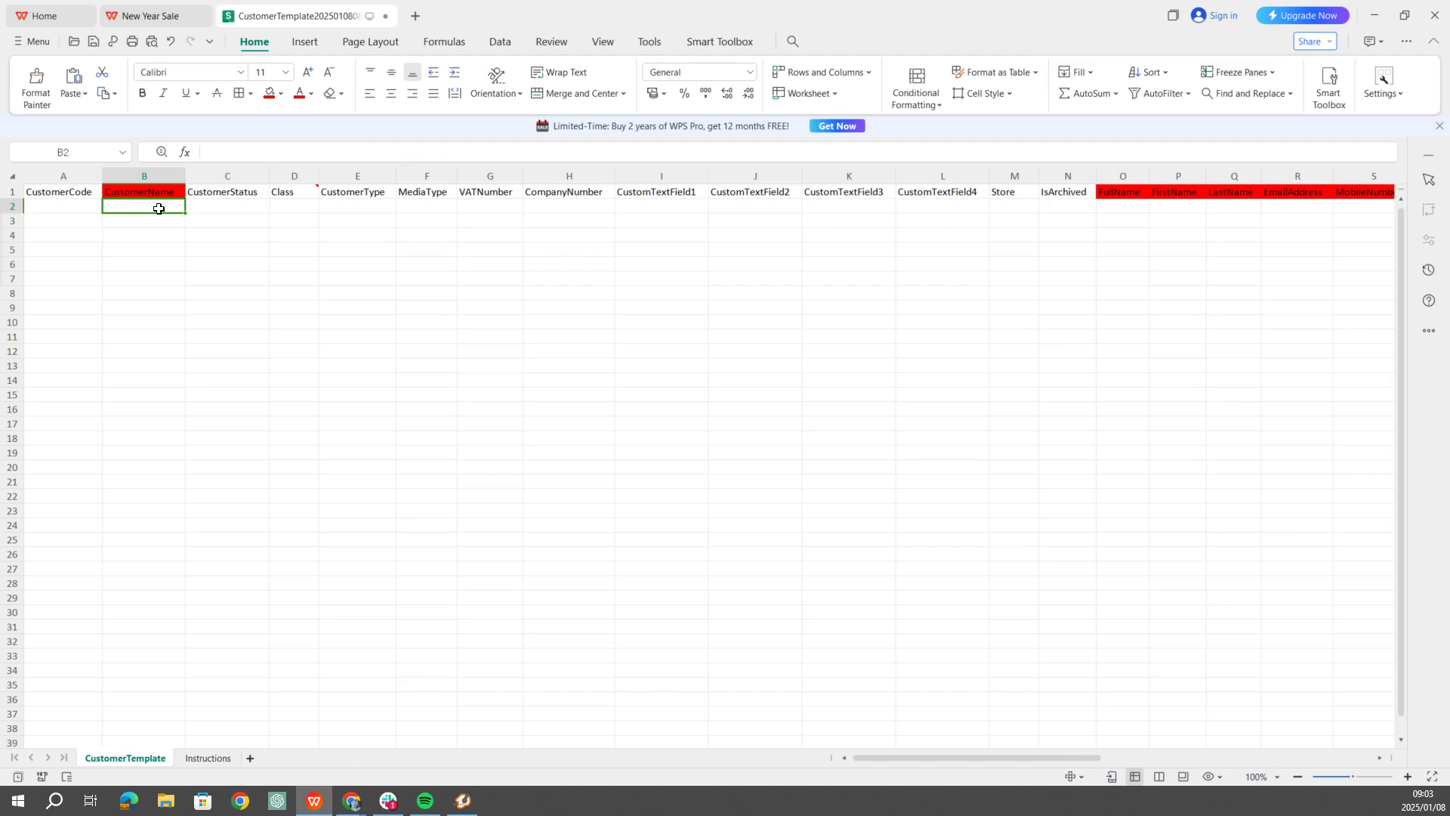
# Step: Enter the customer's name in CustomerName (B2) and FullName (O2)
pyautogui.write('Ben Smith')
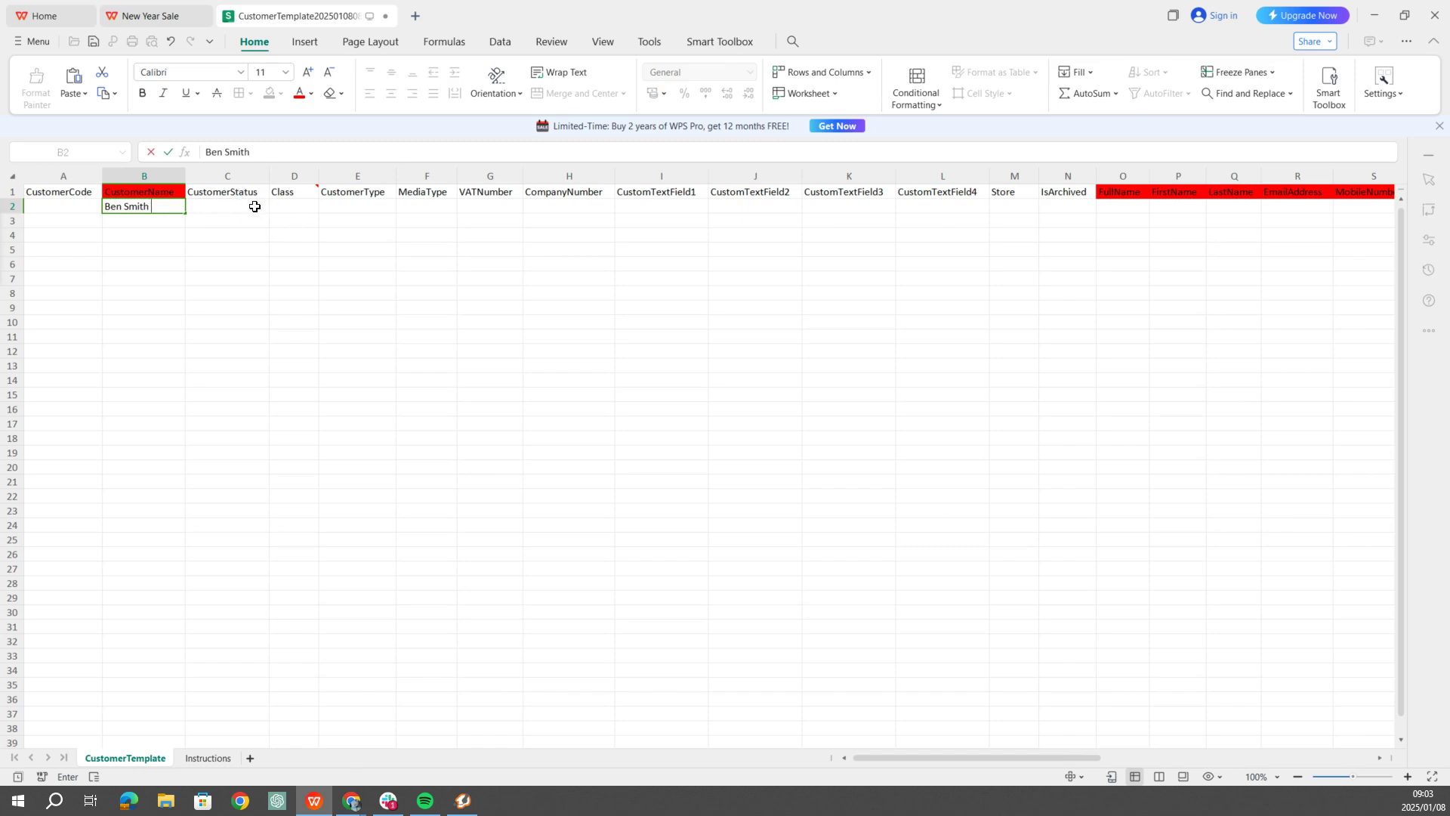
pyautogui.press('Tab')
pyautogui.press('Tab')
pyautogui.press('Tab')
pyautogui.press('Tab')
pyautogui.press('Tab')
pyautogui.press('Tab')
pyautogui.press('Tab')
pyautogui.press('Tab')
pyautogui.press('Tab')
pyautogui.press('Tab')
pyautogui.press('Tab')
pyautogui.press('Tab')
pyautogui.press('Tab')
pyautogui.press('Tab')
pyautogui.press('Tab')
pyautogui.press('Tab')
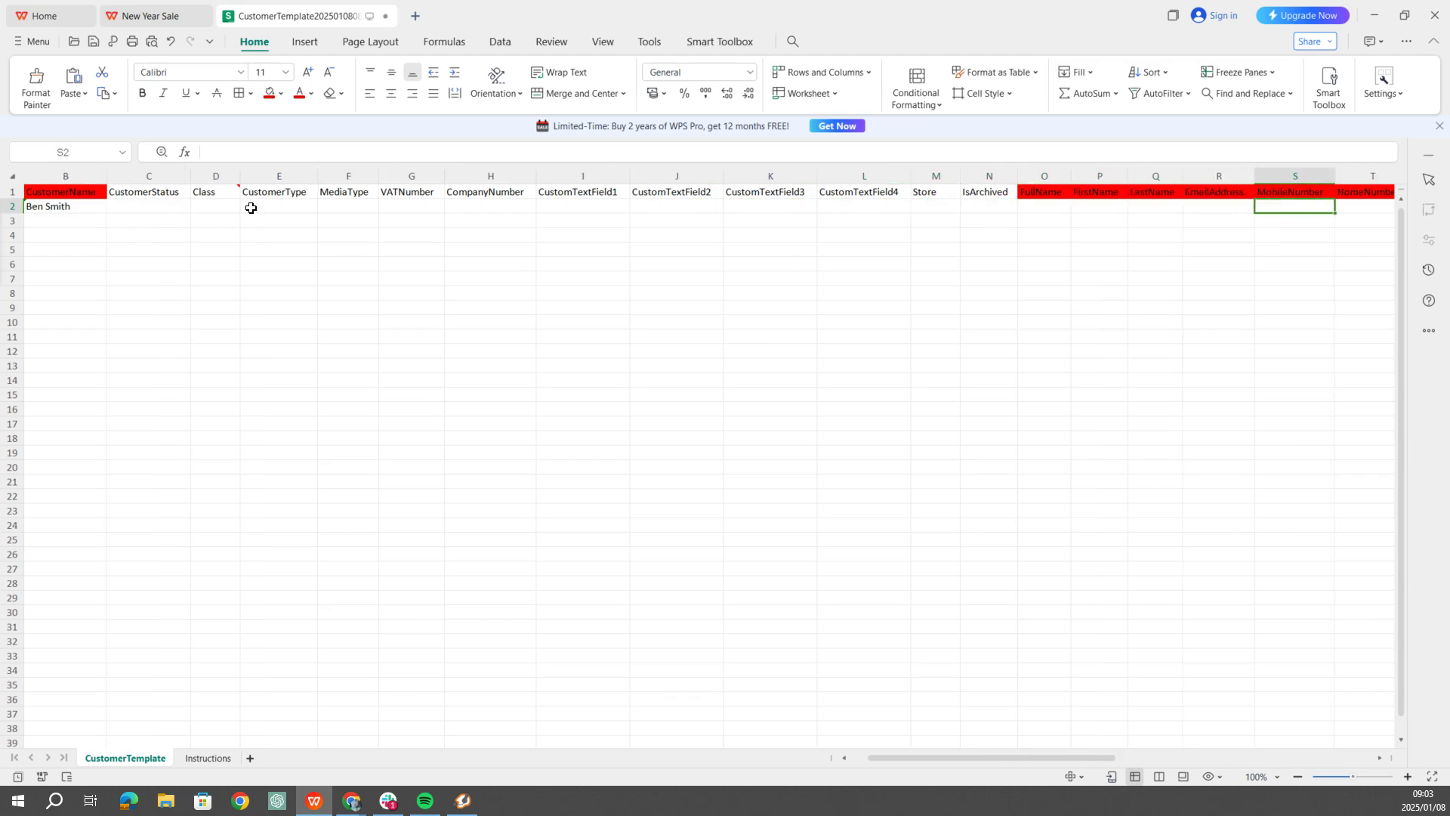
pyautogui.press('Tab')
pyautogui.press('Tab')
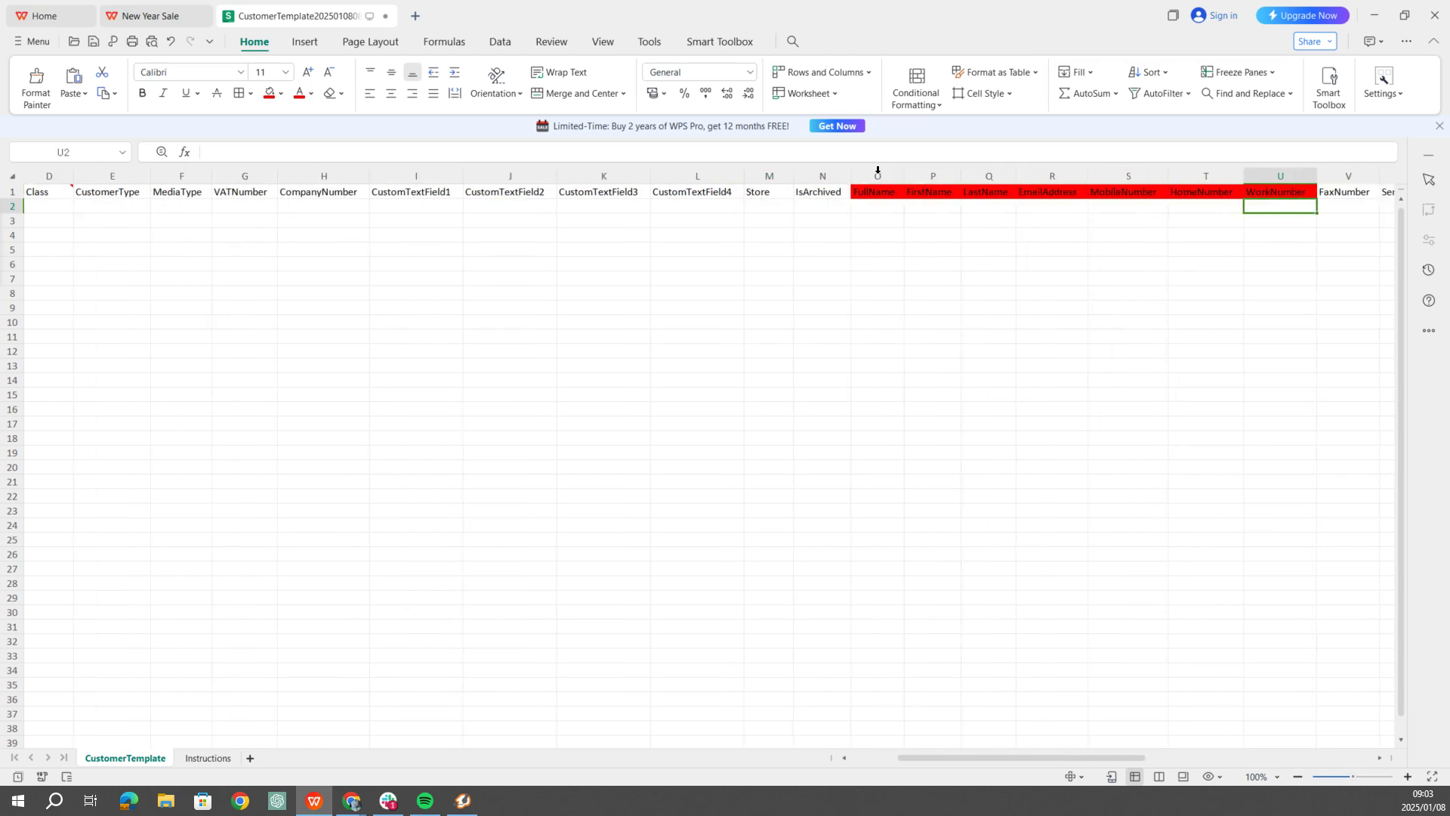
pyautogui.click(878, 175)
pyautogui.moveTo(891, 167); pyautogui.dragTo(1289, 175)
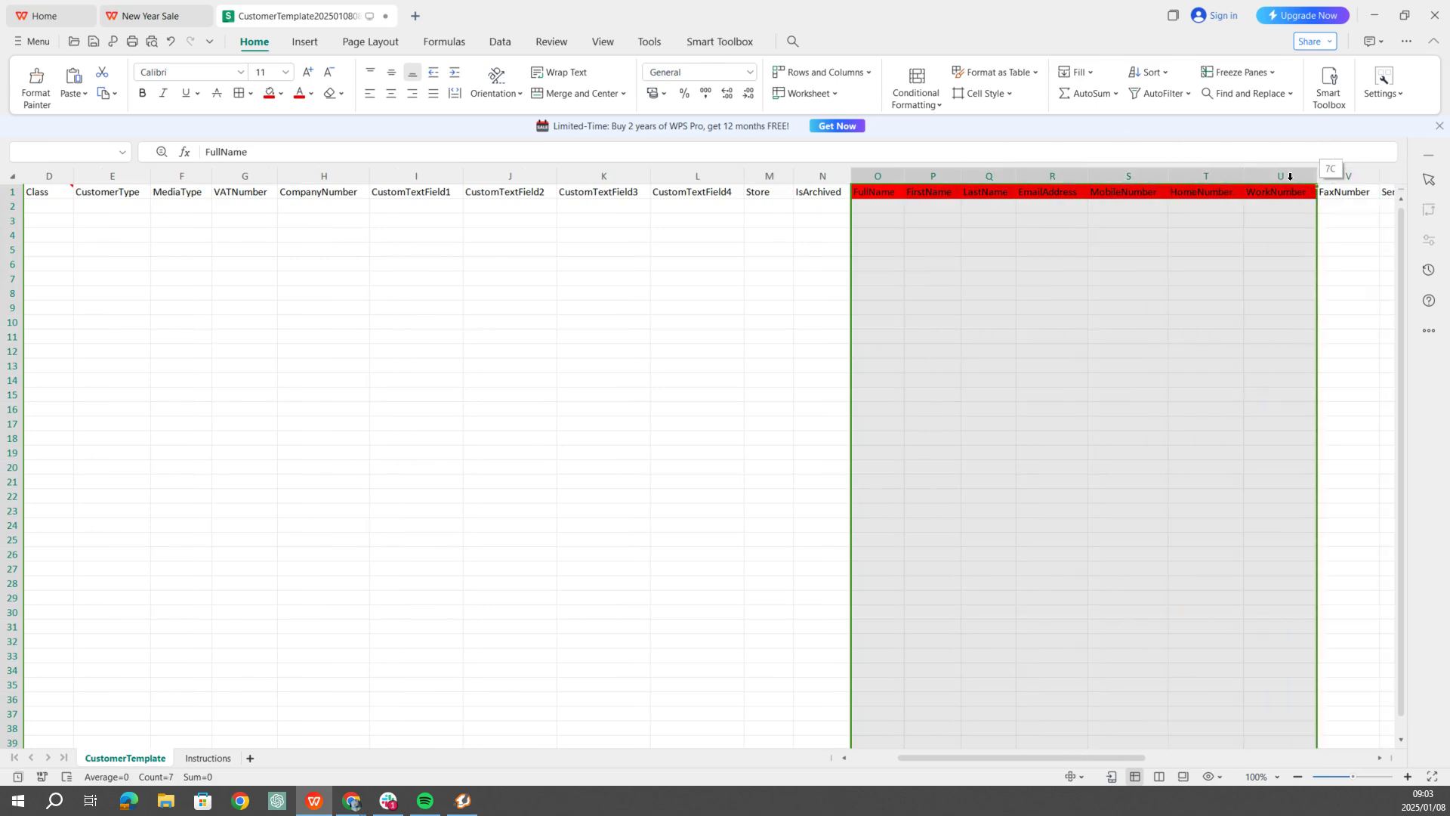
pyautogui.click(882, 215)
pyautogui.click(878, 206)
pyautogui.write('Ben Smith')
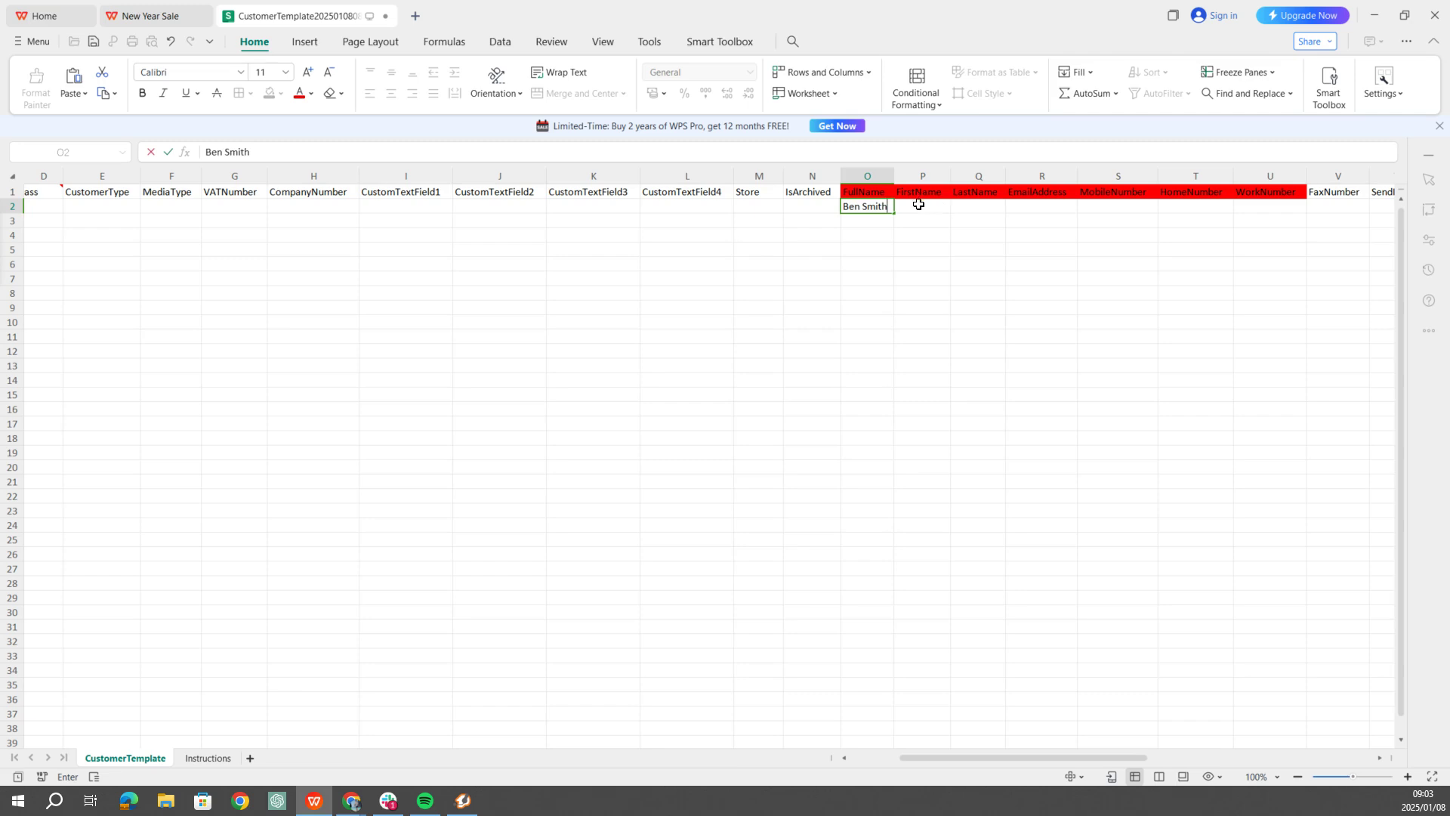
pyautogui.click(922, 208)
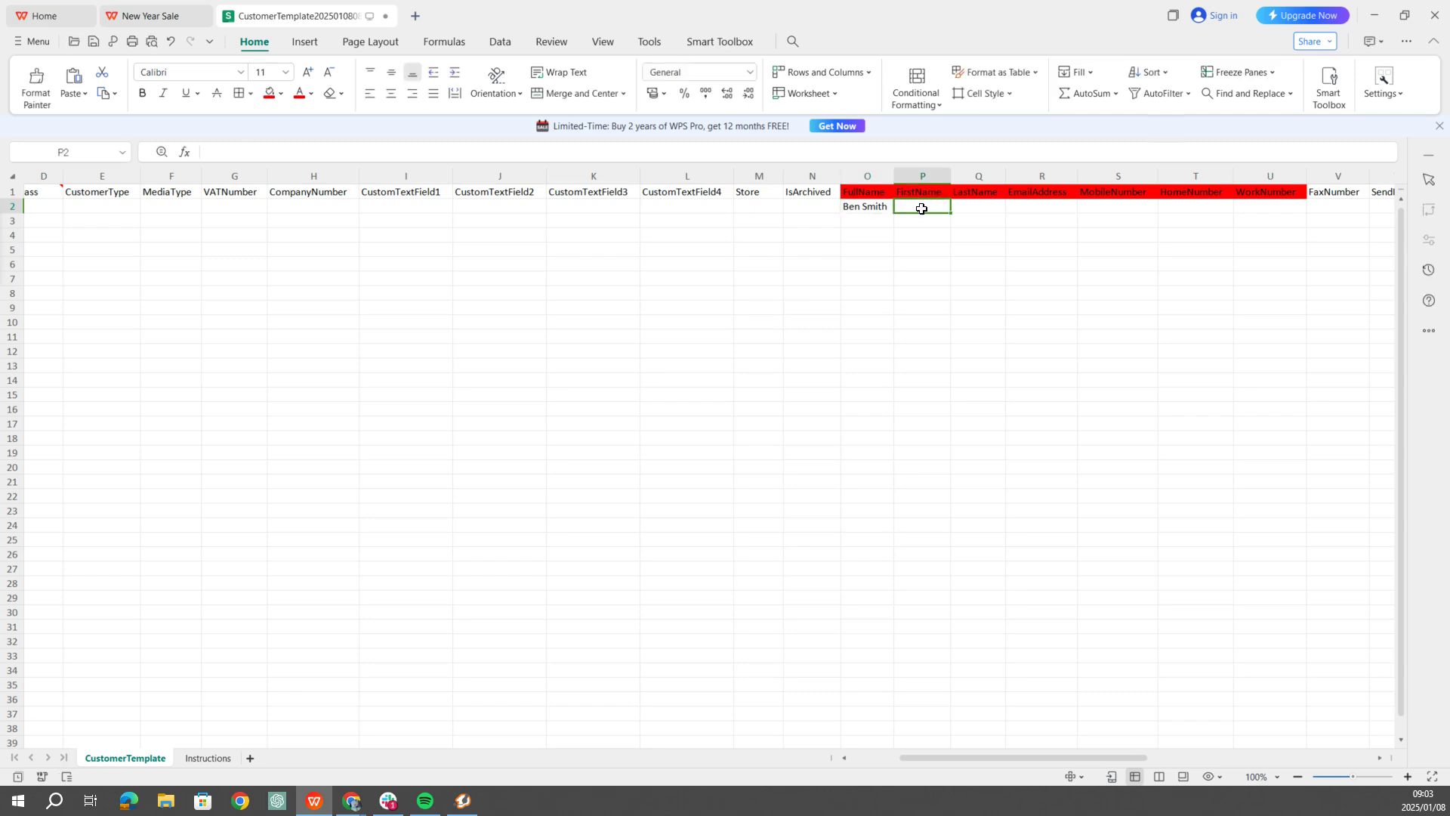
# Step: Enter the customer's first name in P2 and surname in Q2
pyautogui.write('Ben Sm')
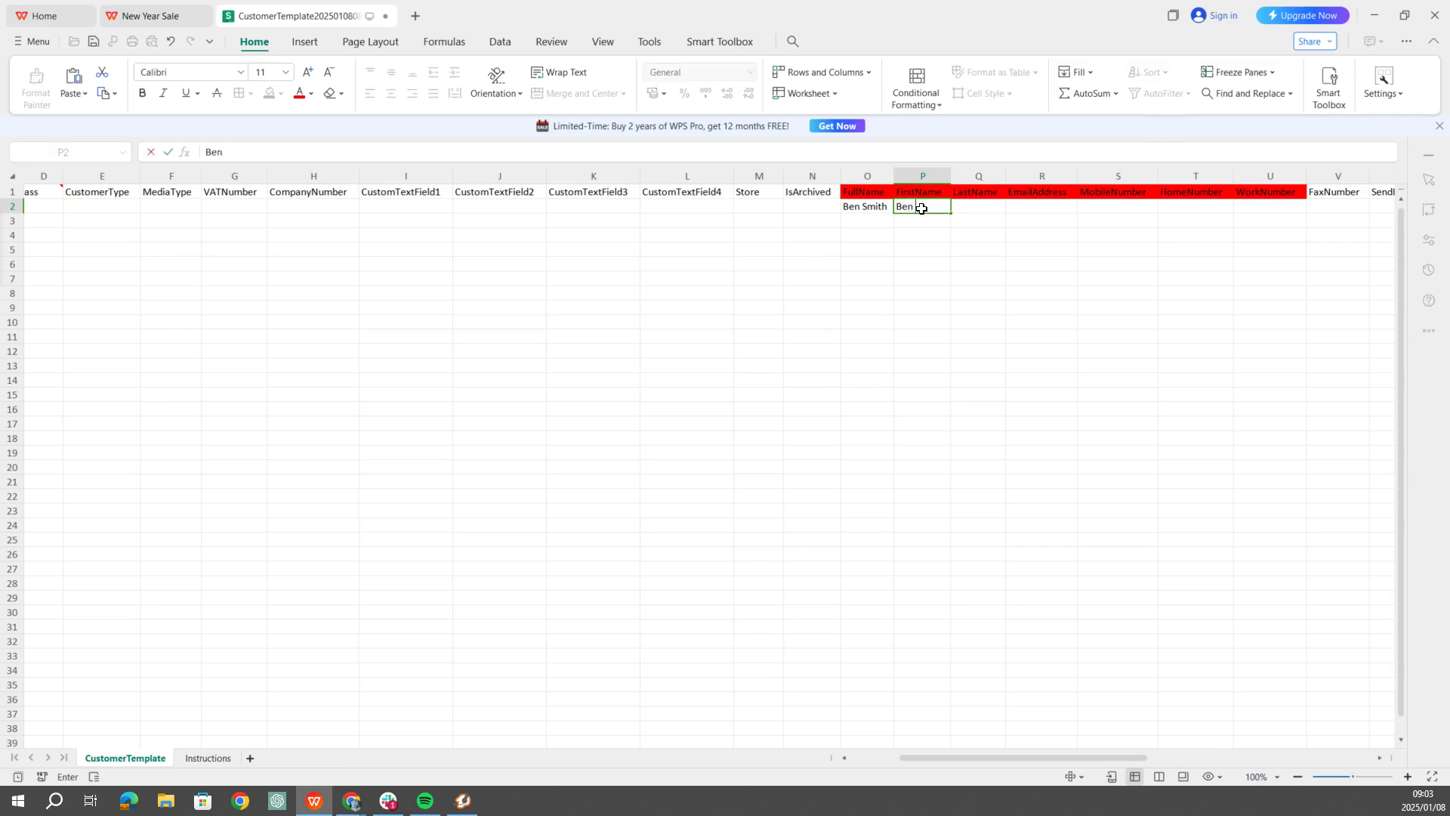
pyautogui.write('it')
pyautogui.press('BackSpace')
pyautogui.press('BackSpace')
pyautogui.press('BackSpace')
pyautogui.press('BackSpace')
pyautogui.click(970, 209)
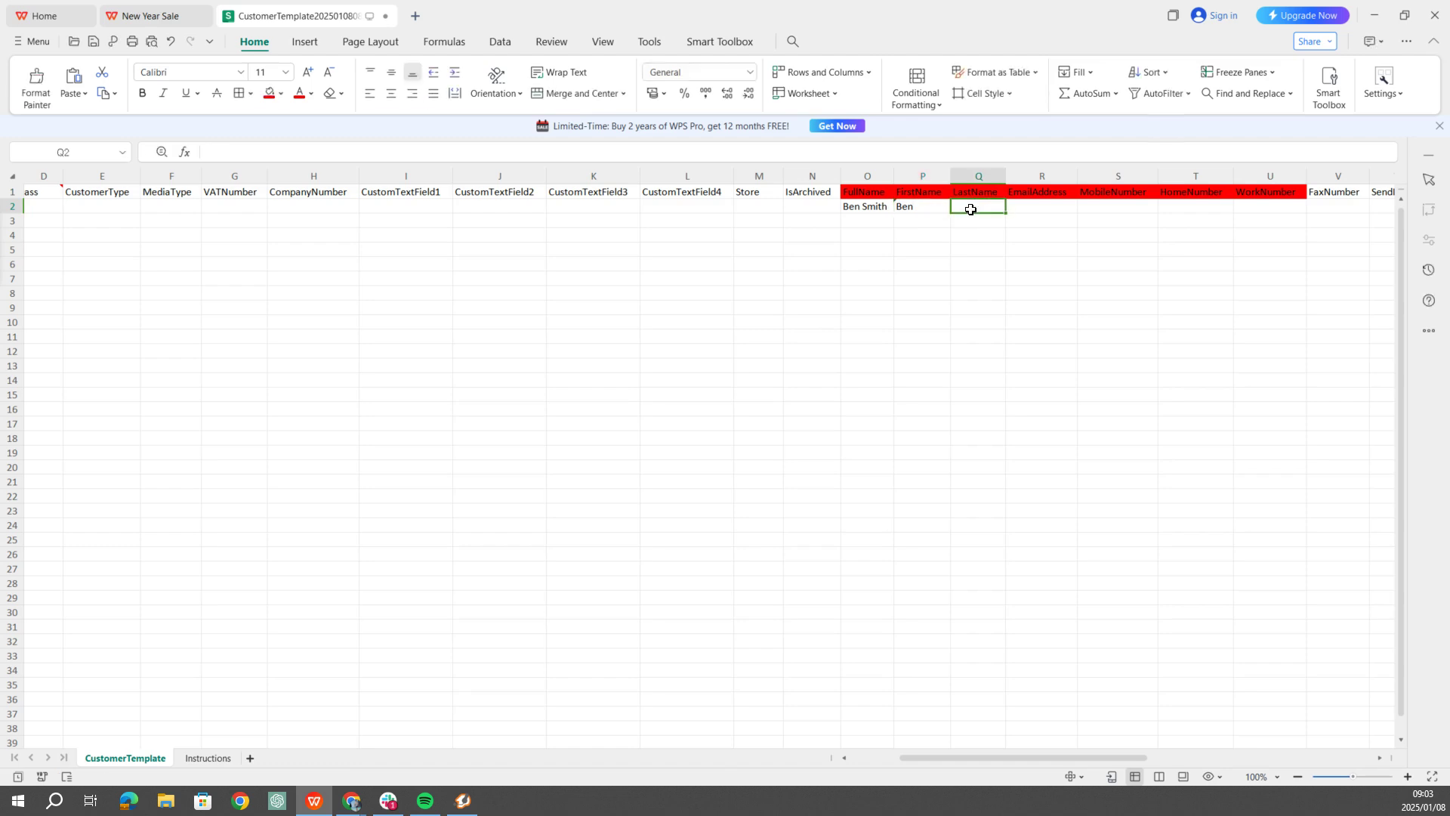
pyautogui.write('Smith')
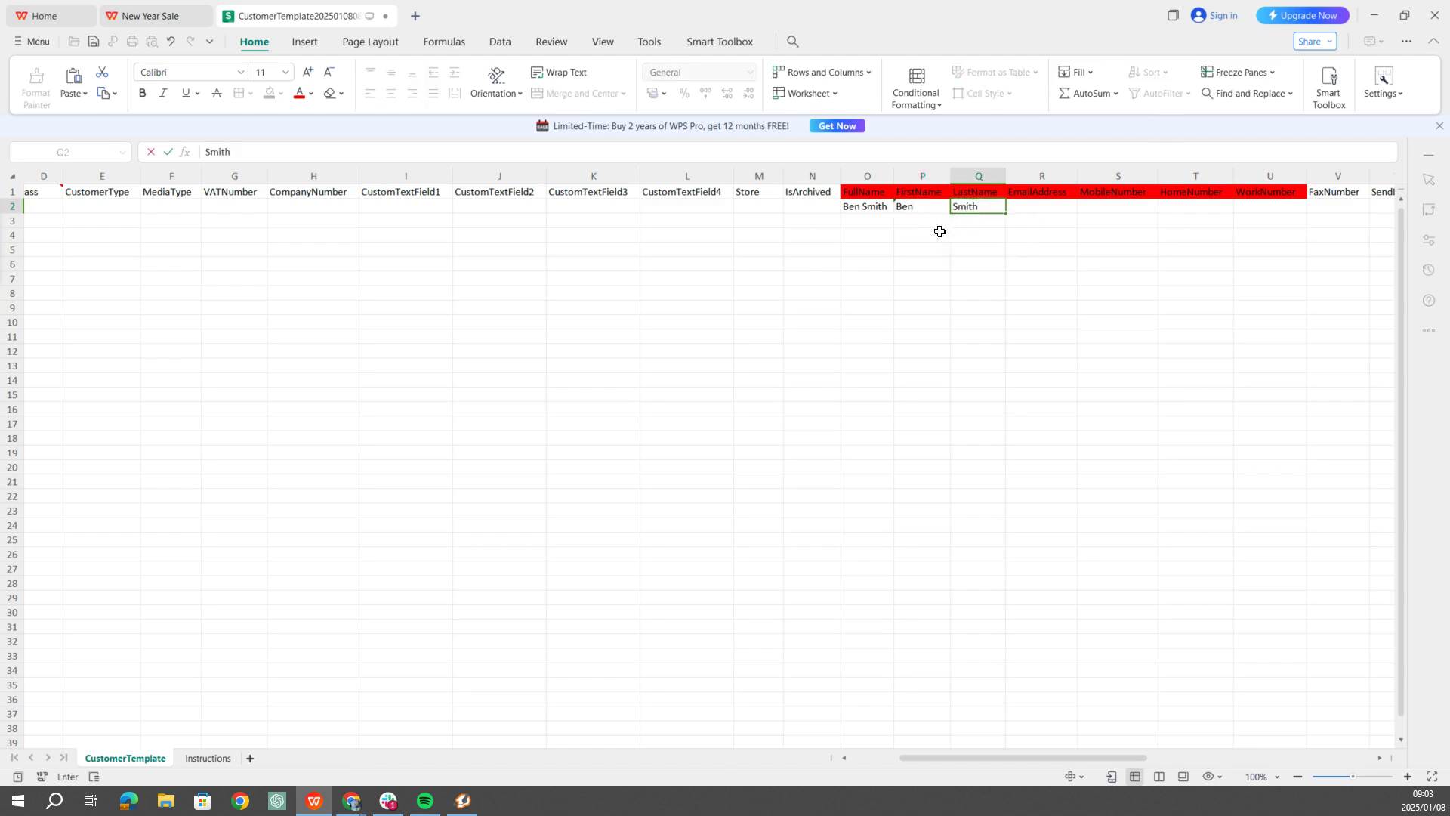
pyautogui.click(927, 247)
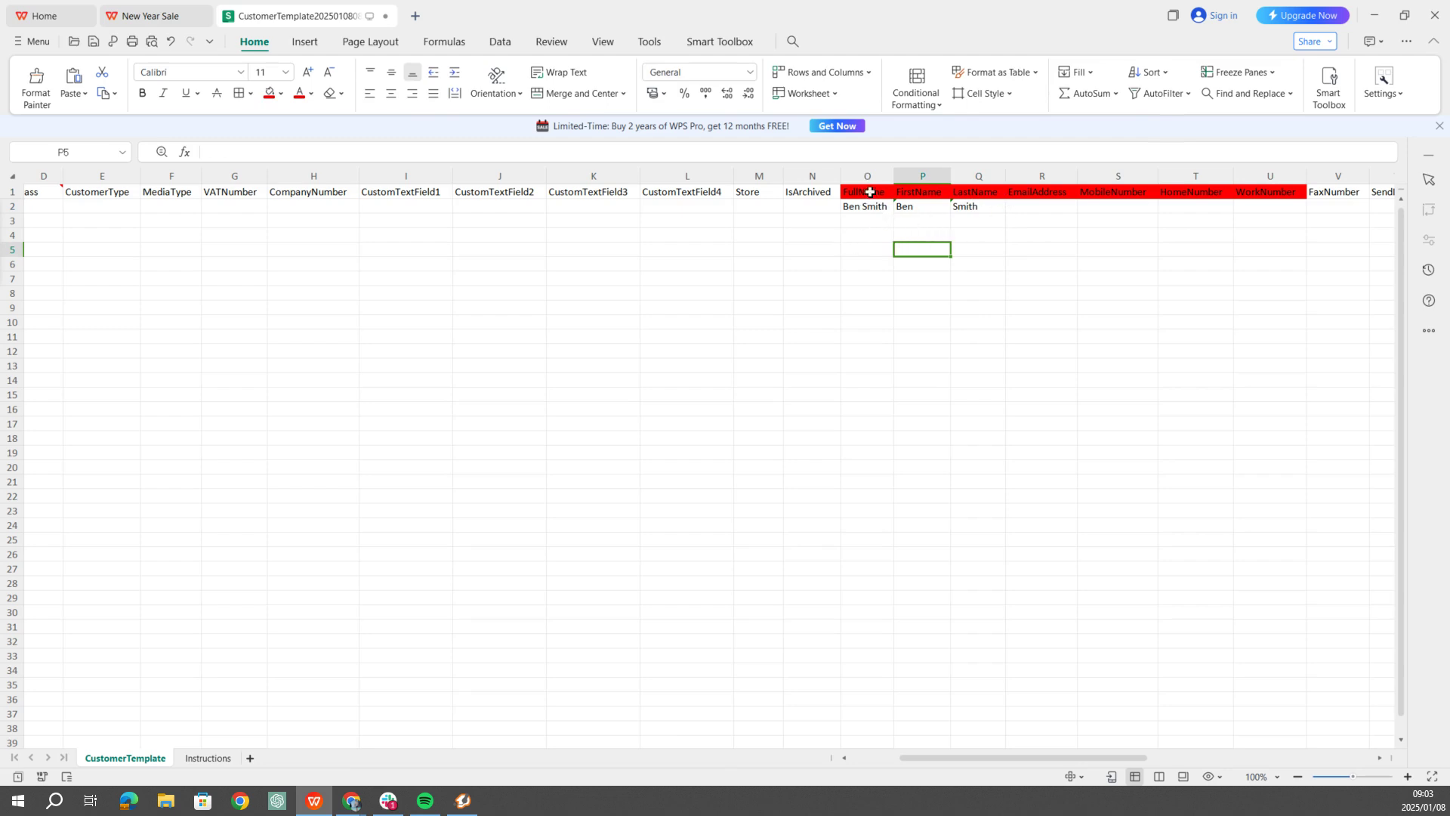
# Step: Select the FullName column O, then return to cell P2
pyautogui.click(871, 194)
pyautogui.hotkey('ctrl', 'space')
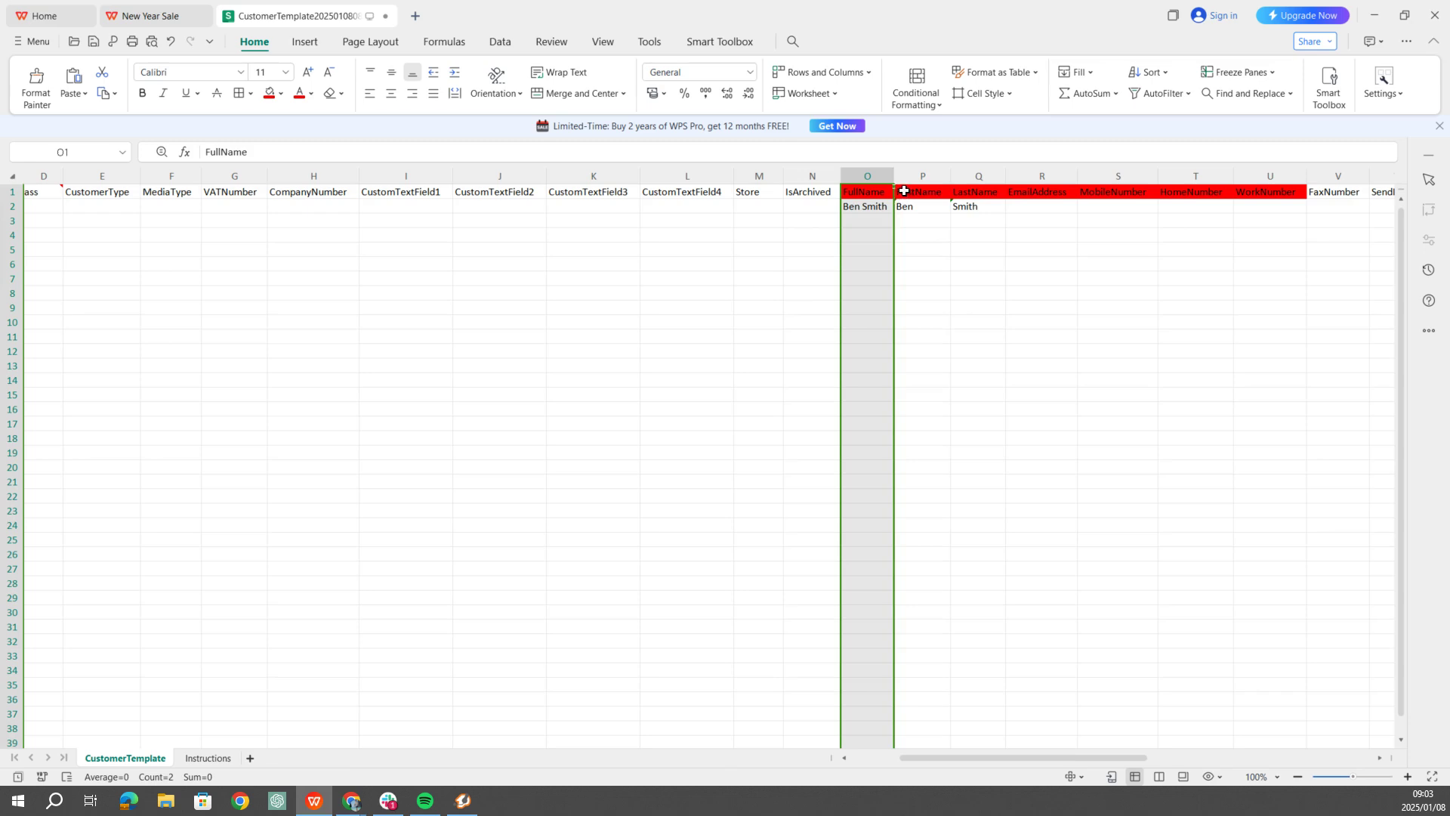
pyautogui.click(932, 248)
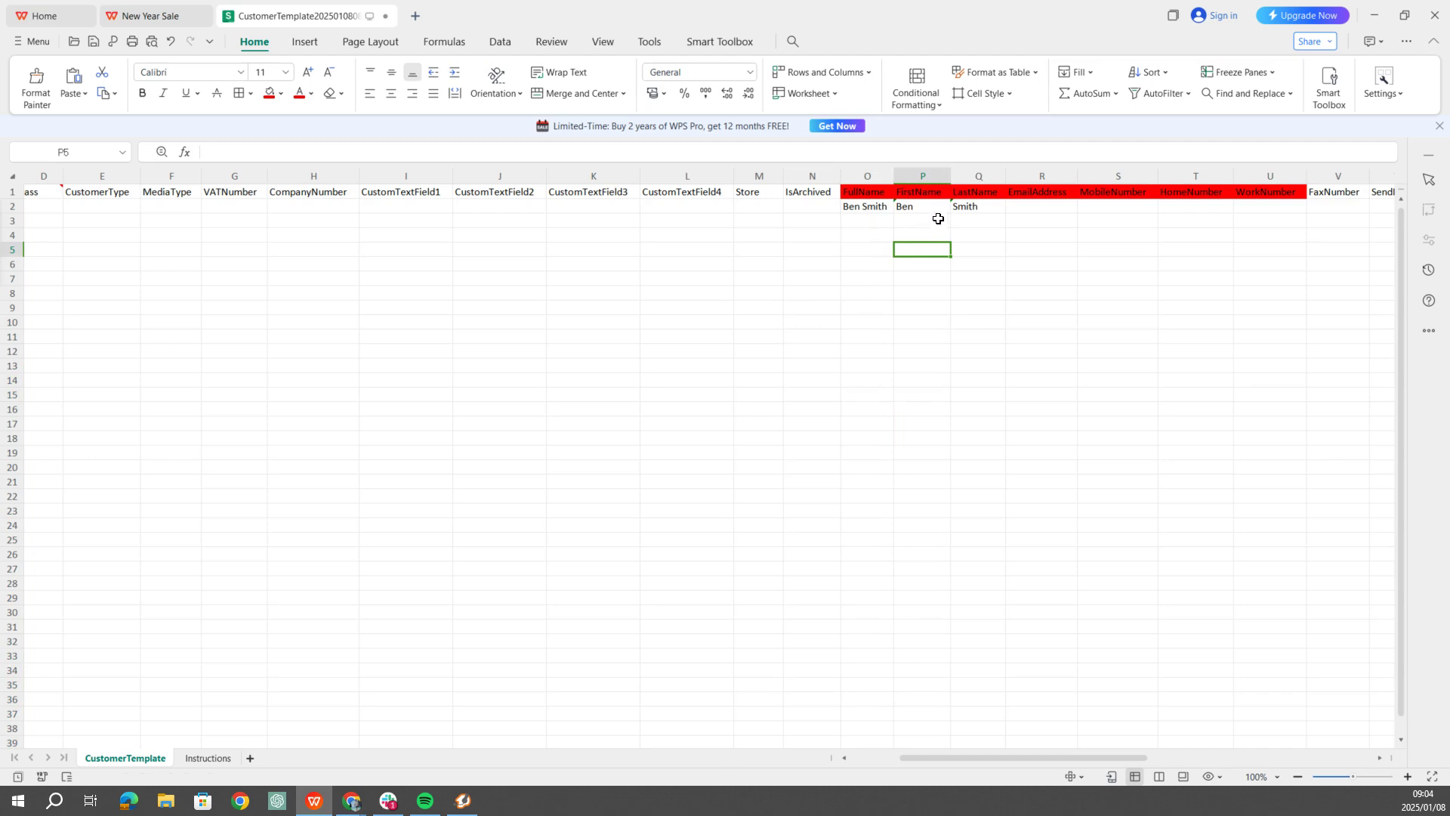
pyautogui.click(868, 175)
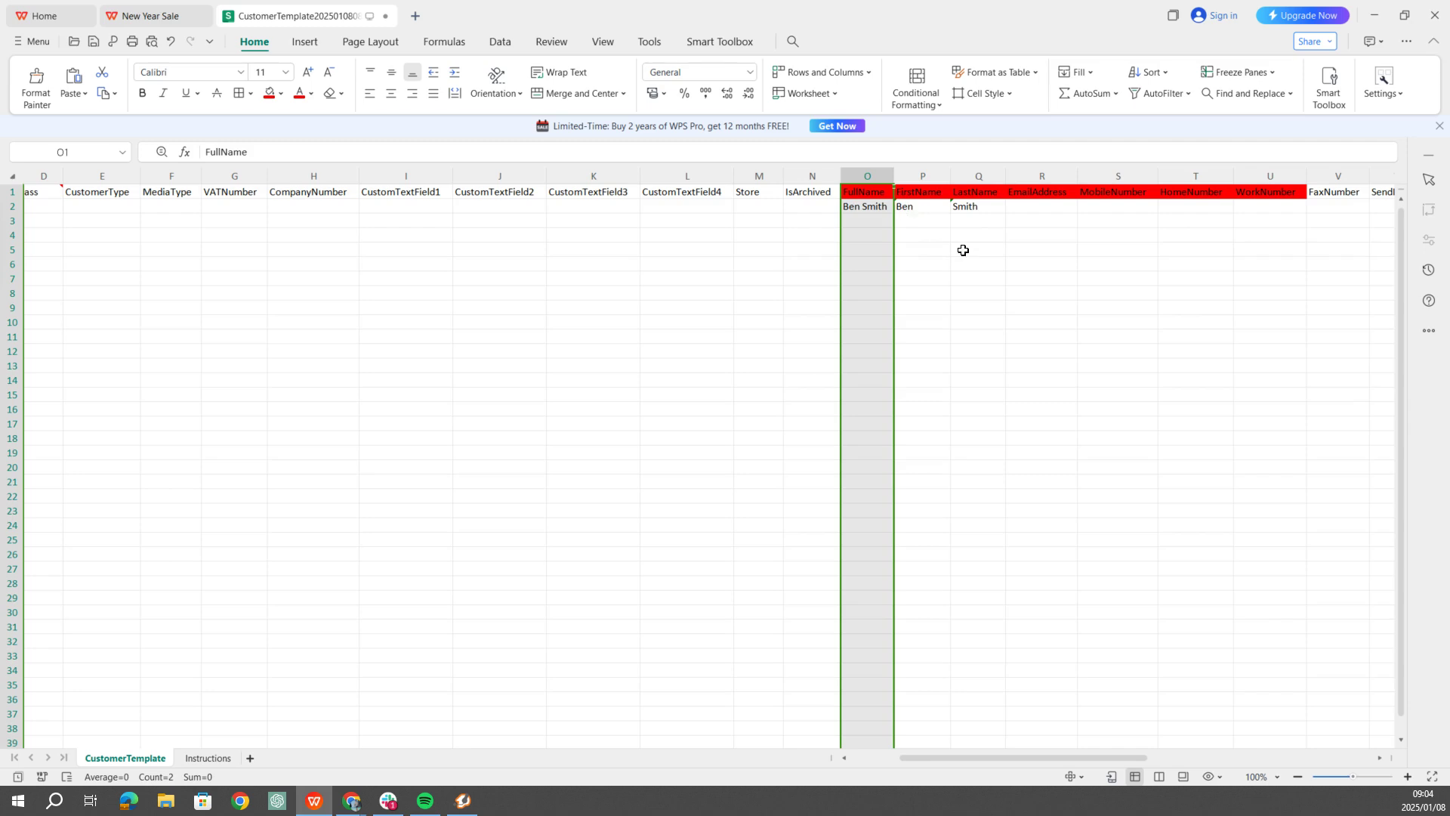
pyautogui.click(931, 210)
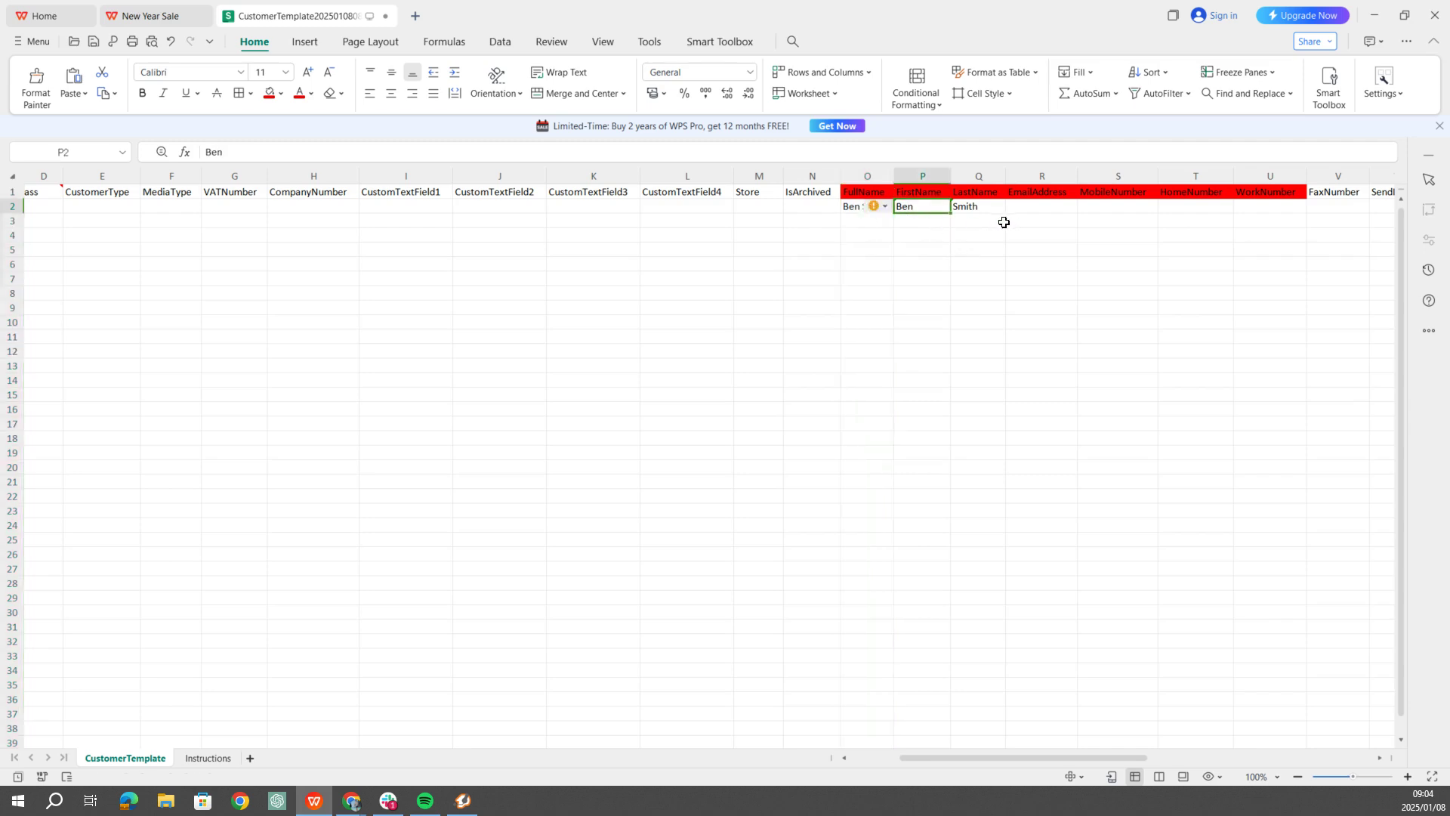
# Step: Enter the customer's mobile number in MobileNumber cell S2
pyautogui.click(1043, 211)
pyautogui.hscroll(1, 1045, 214)
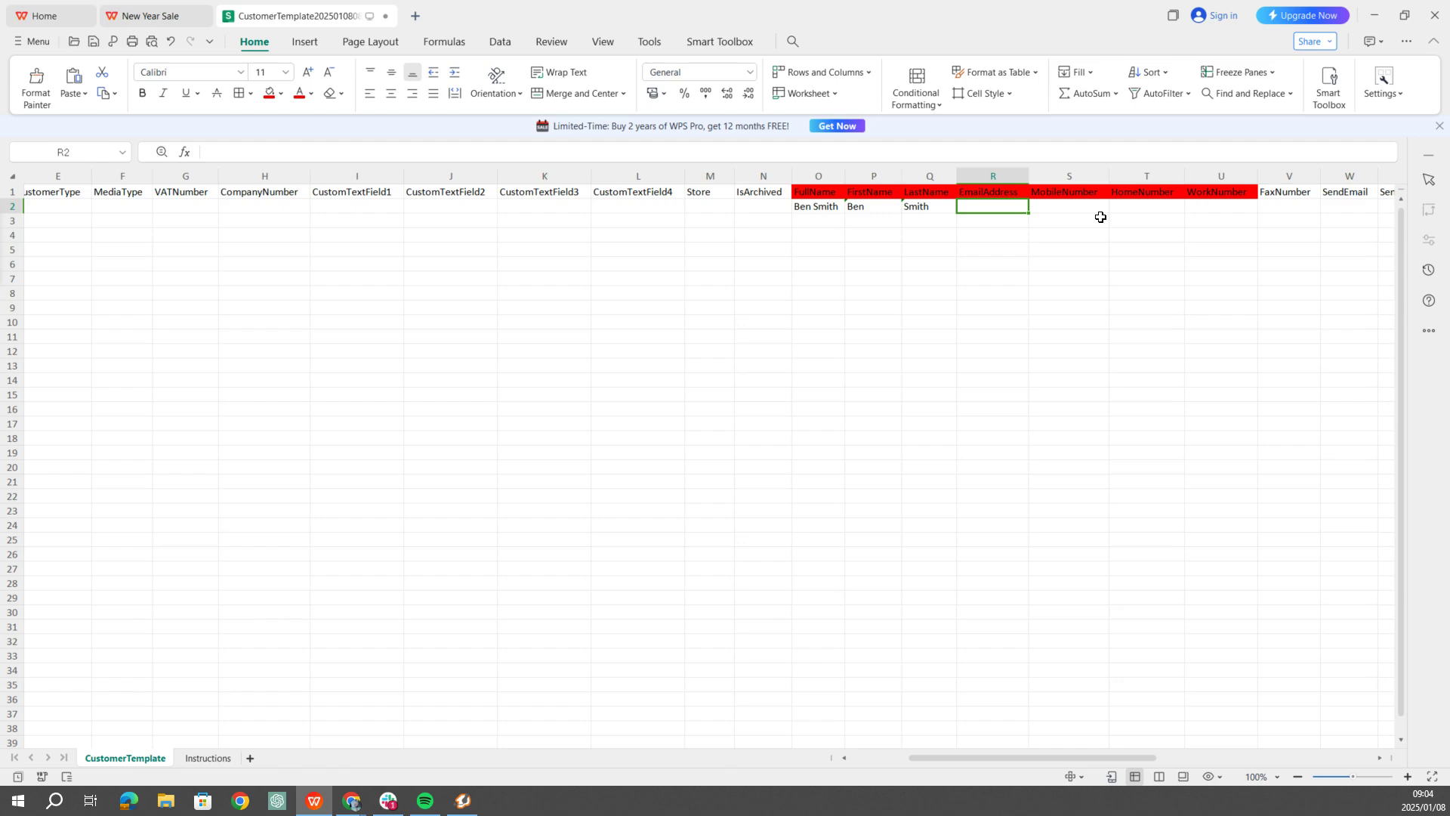
pyautogui.click(1024, 248)
pyautogui.click(1001, 208)
pyautogui.click(1083, 211)
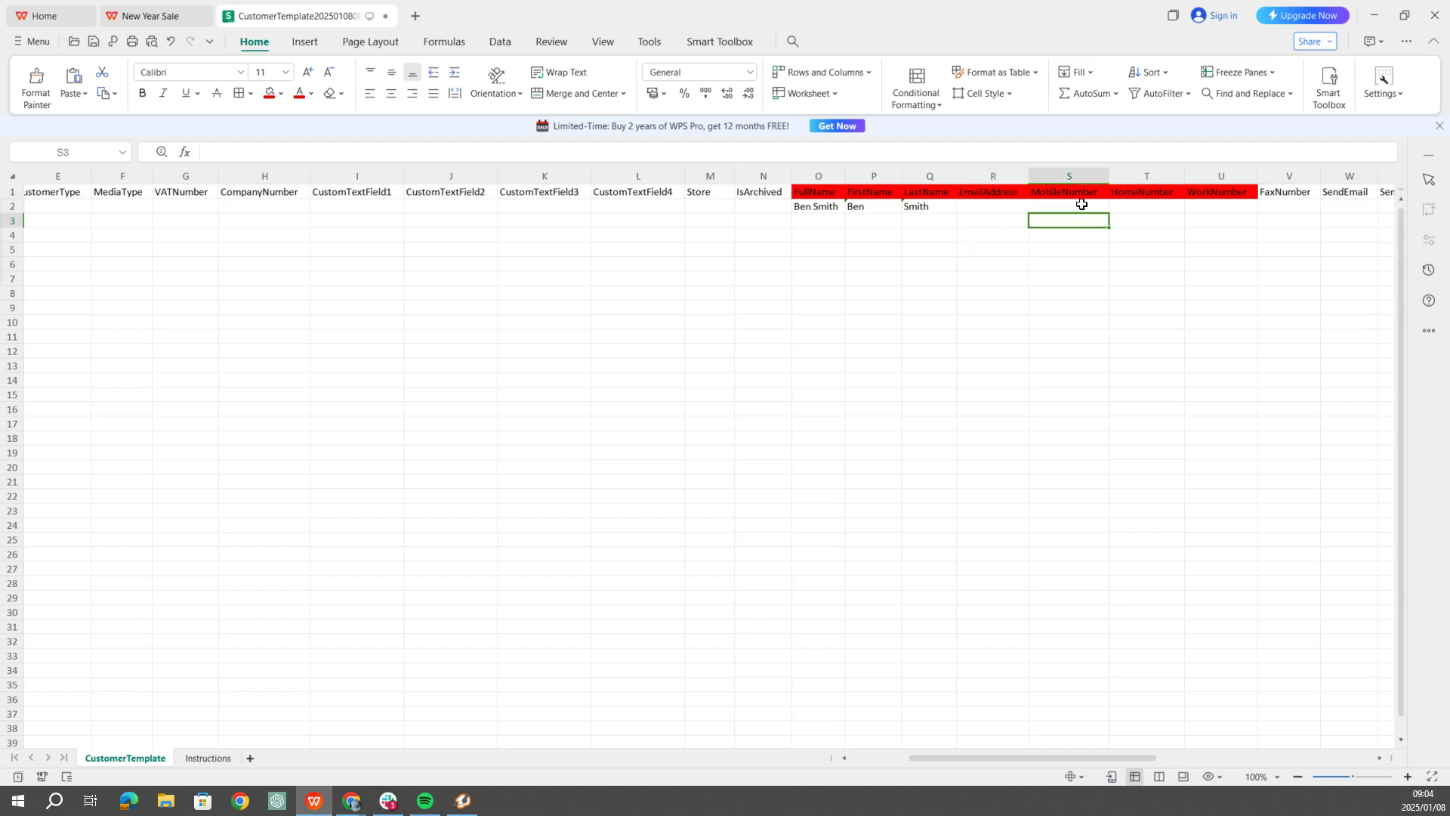
pyautogui.write('0')
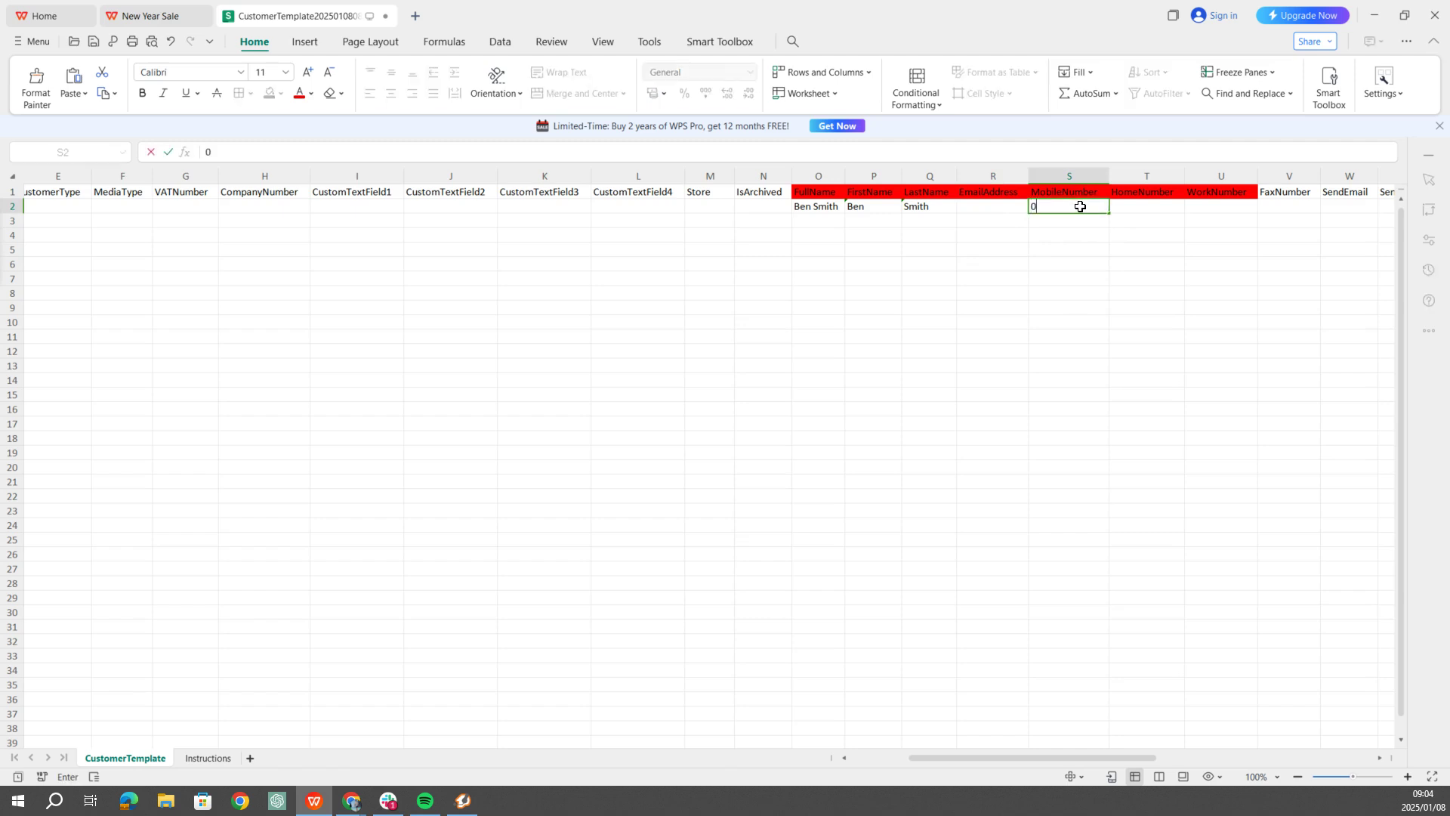
pyautogui.write('123456789')
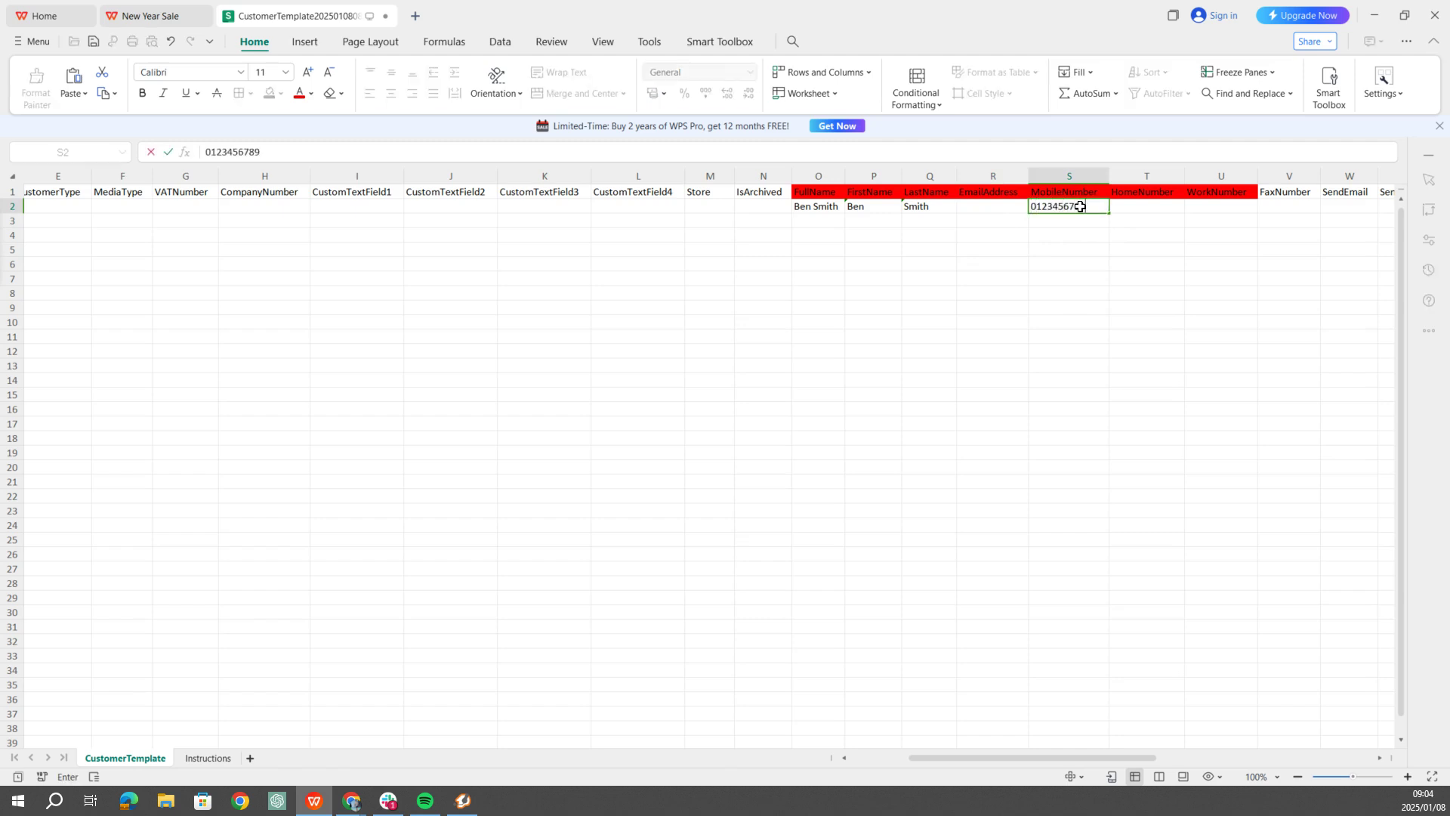
pyautogui.click(1129, 236)
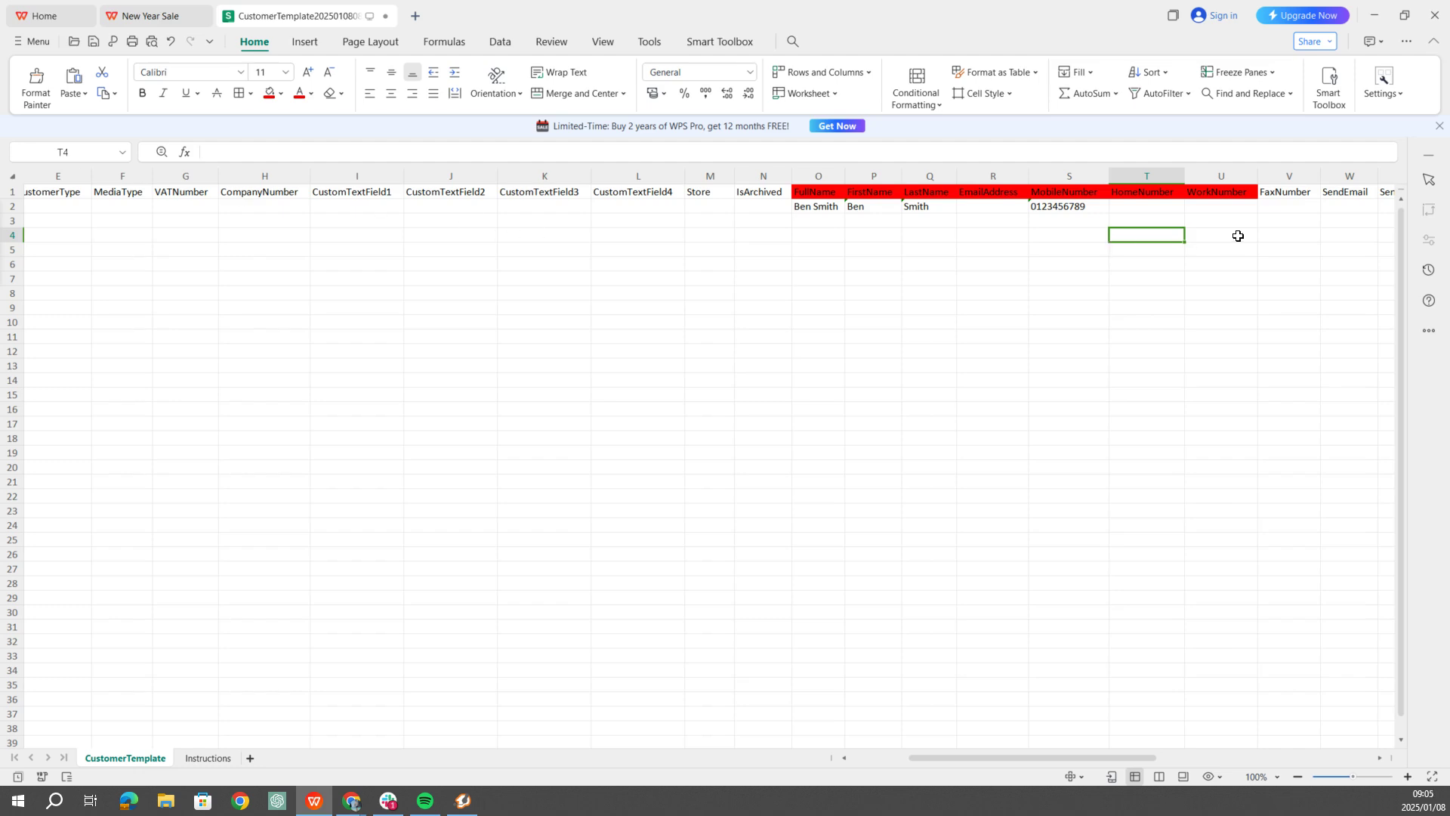
pyautogui.click(1144, 213)
pyautogui.hscroll(1, 1145, 214)
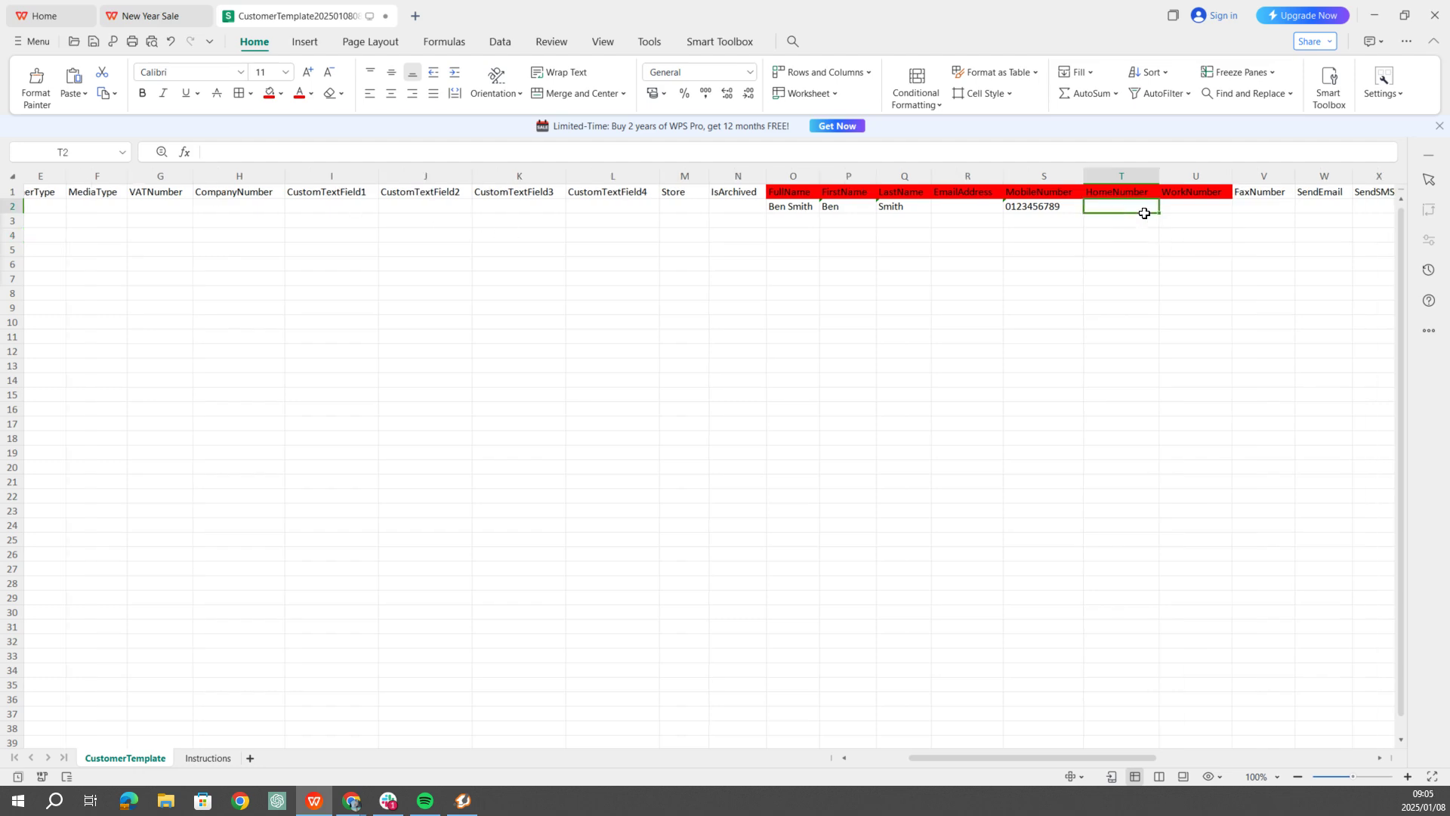
pyautogui.hscroll(3, 1144, 214)
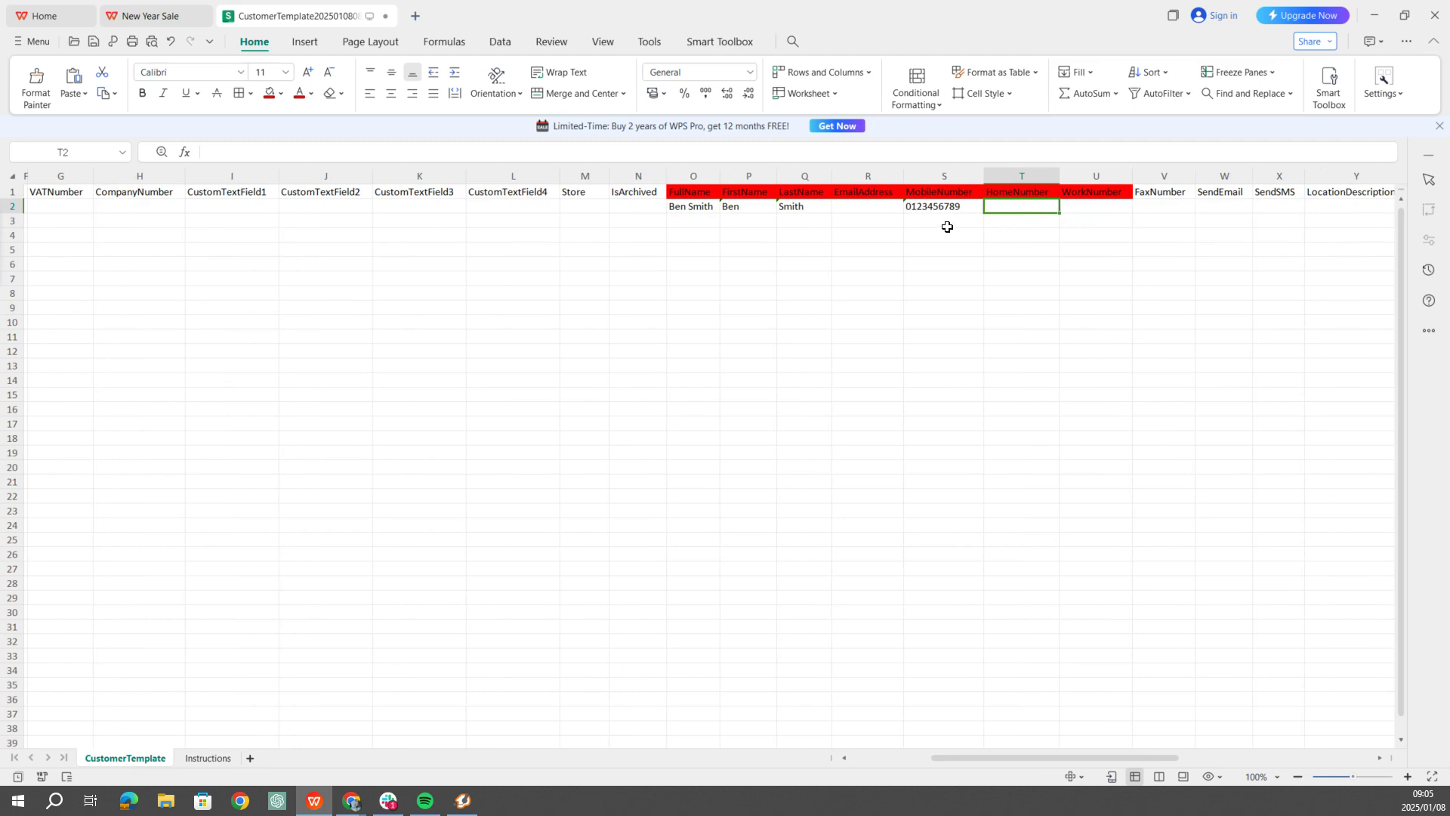
pyautogui.hscroll(3, 1129, 261)
pyautogui.hscroll(10, 1131, 261)
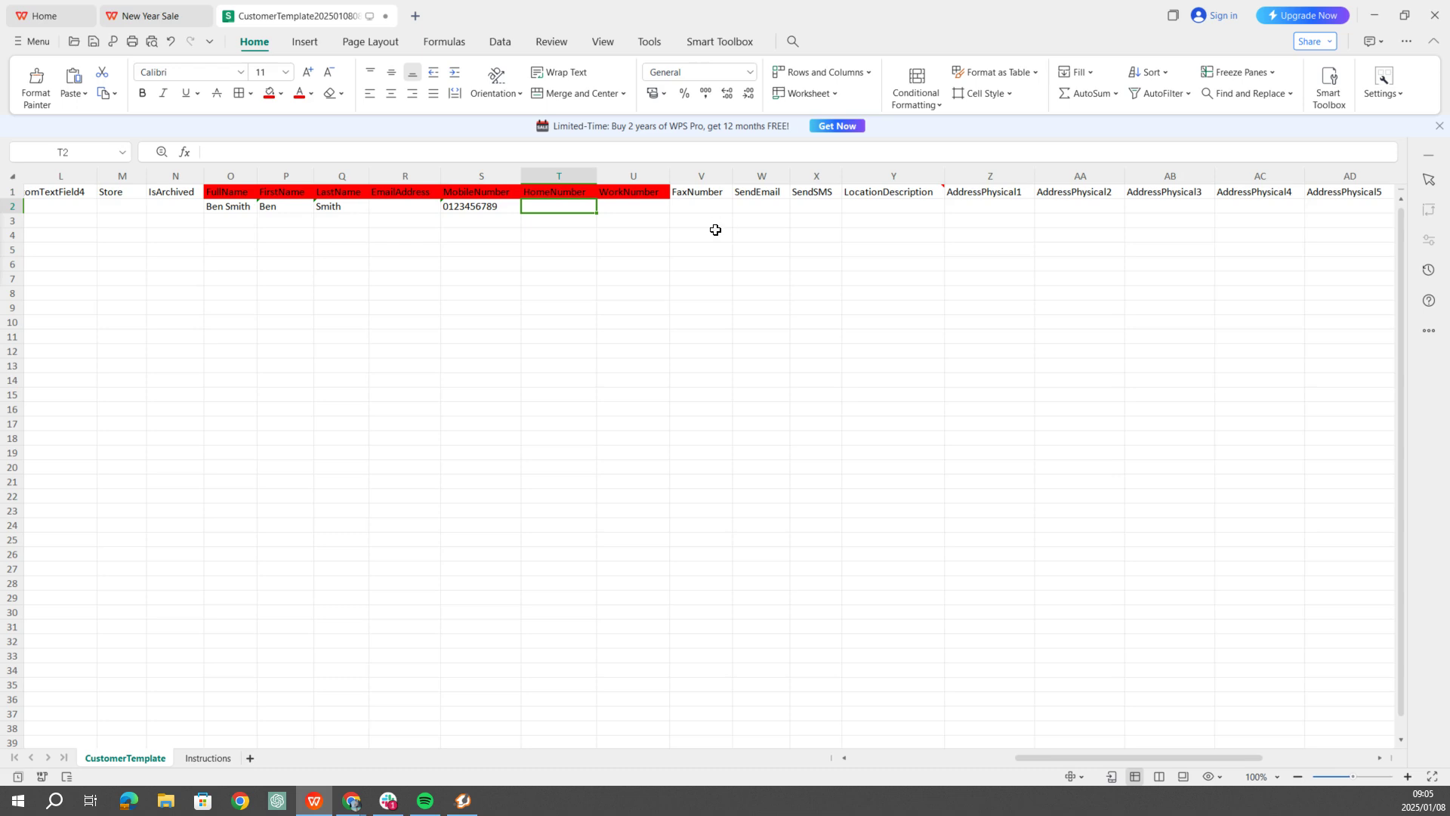
pyautogui.hscroll(2, 987, 210)
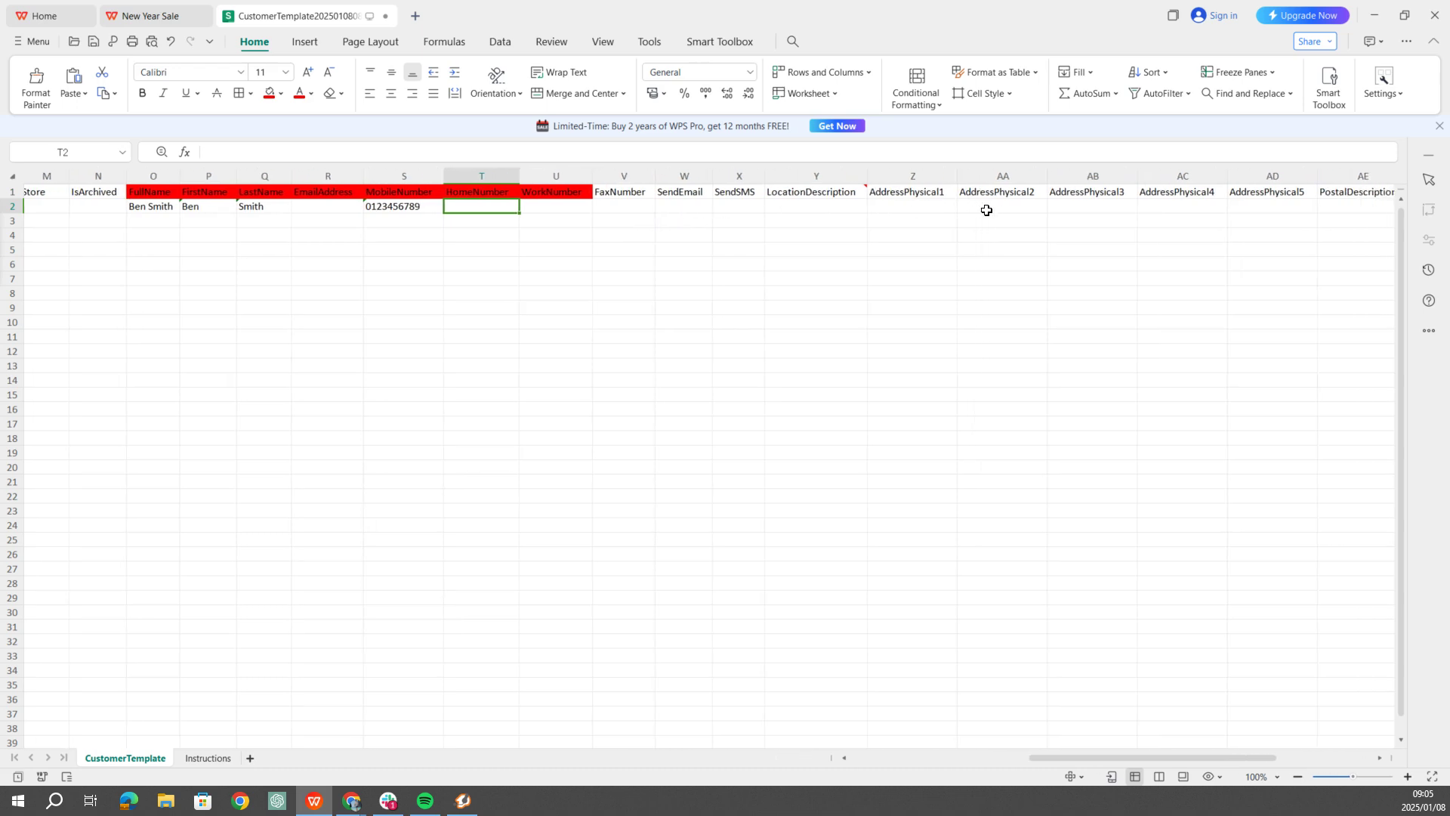
pyautogui.hscroll(5, 986, 210)
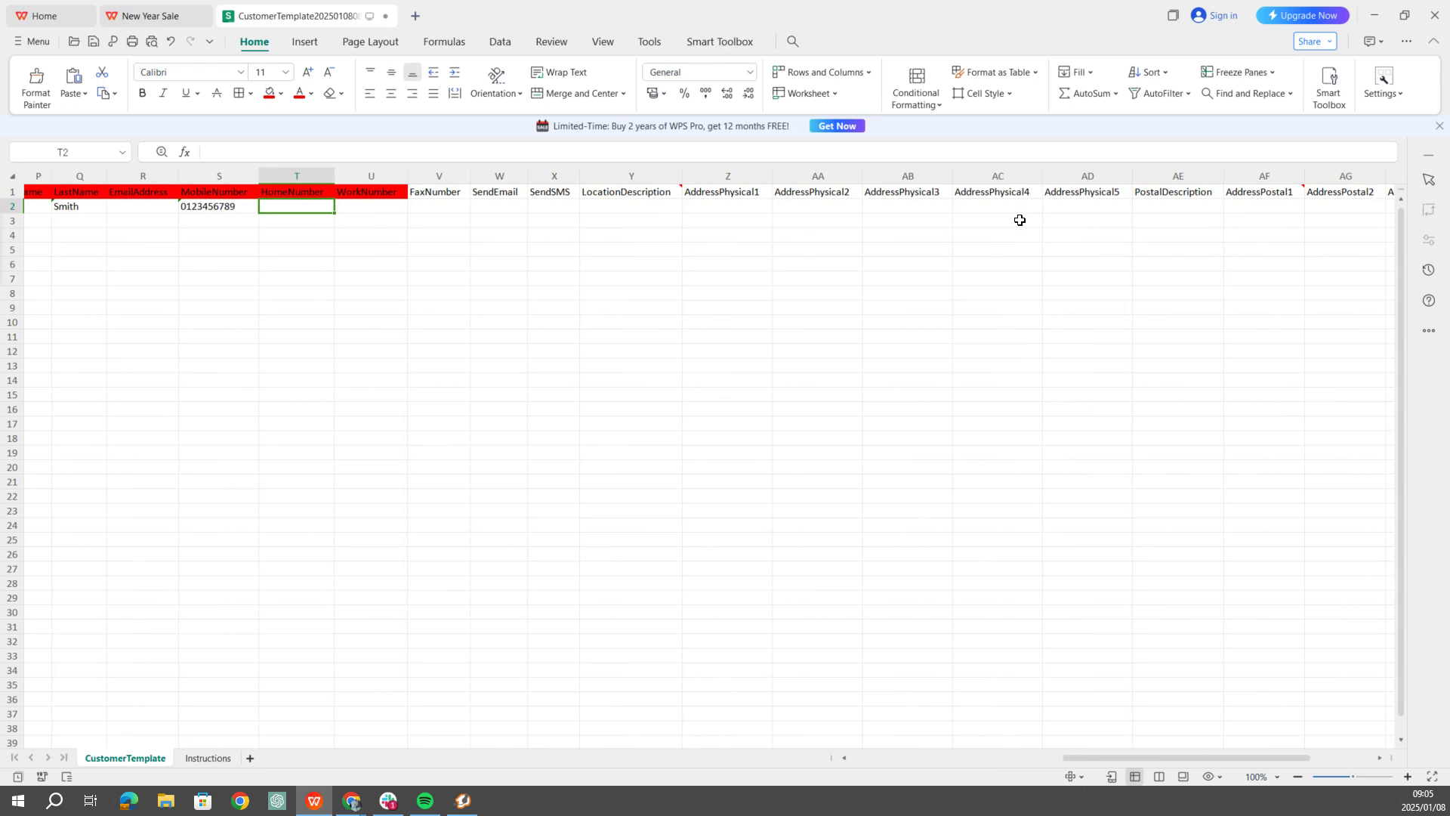
pyautogui.hscroll(7, 1020, 220)
pyautogui.hscroll(-5, 1020, 220)
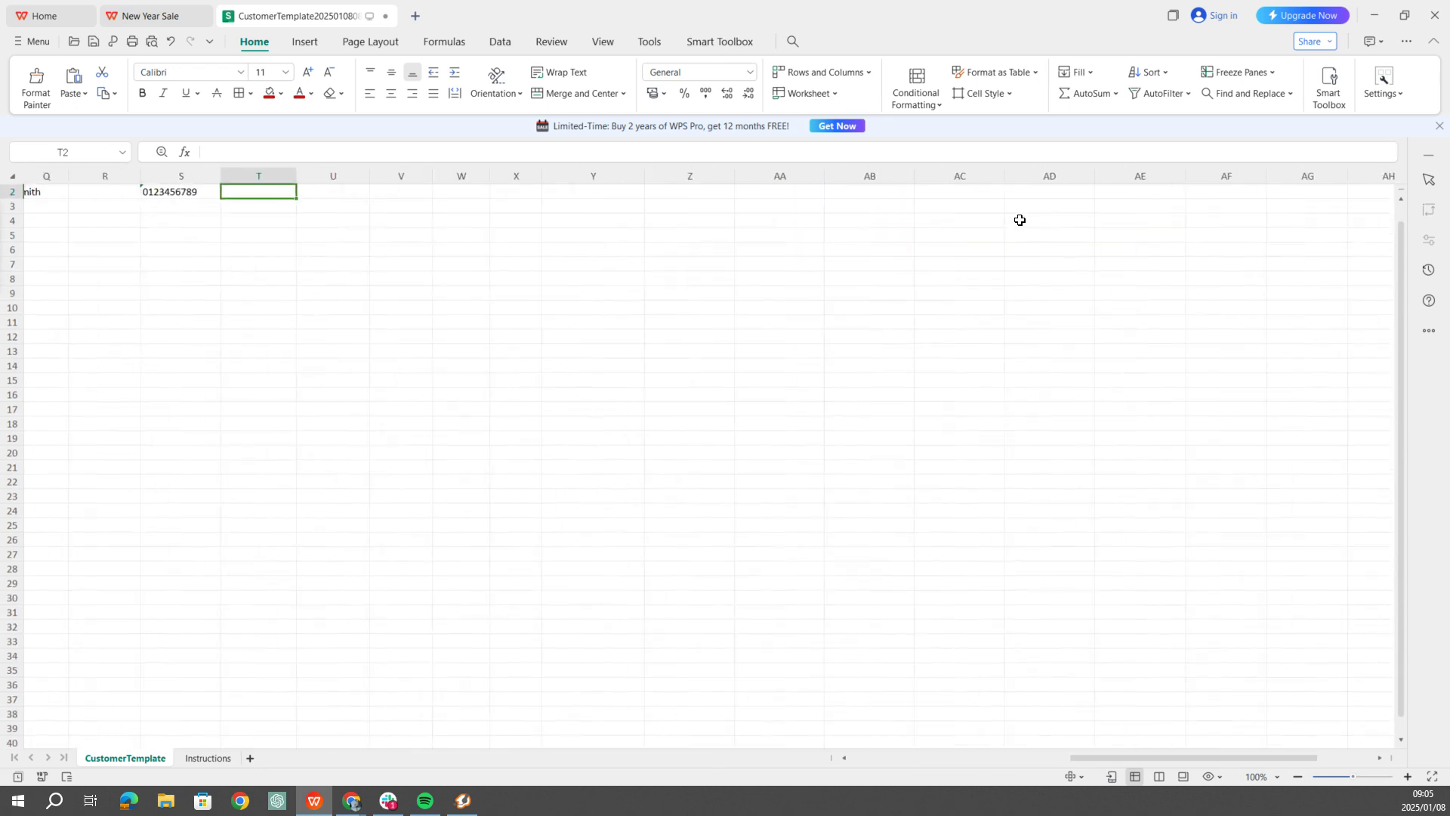
pyautogui.hscroll(-5, 861, 255)
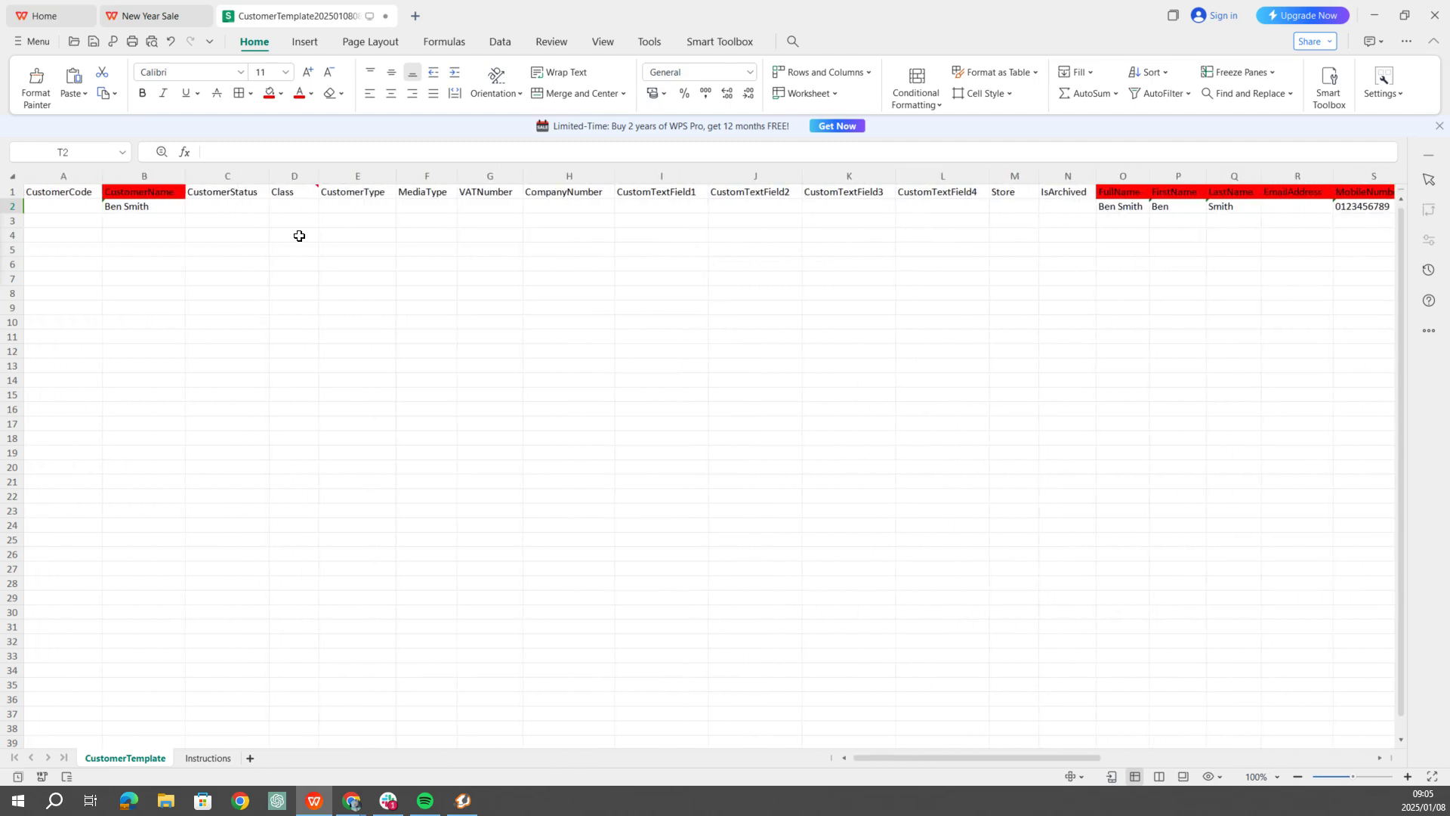
# Step: Save As 'Customer Import' in Downloads and dismiss the upgrade popup
pyautogui.click(37, 43)
pyautogui.click(90, 178)
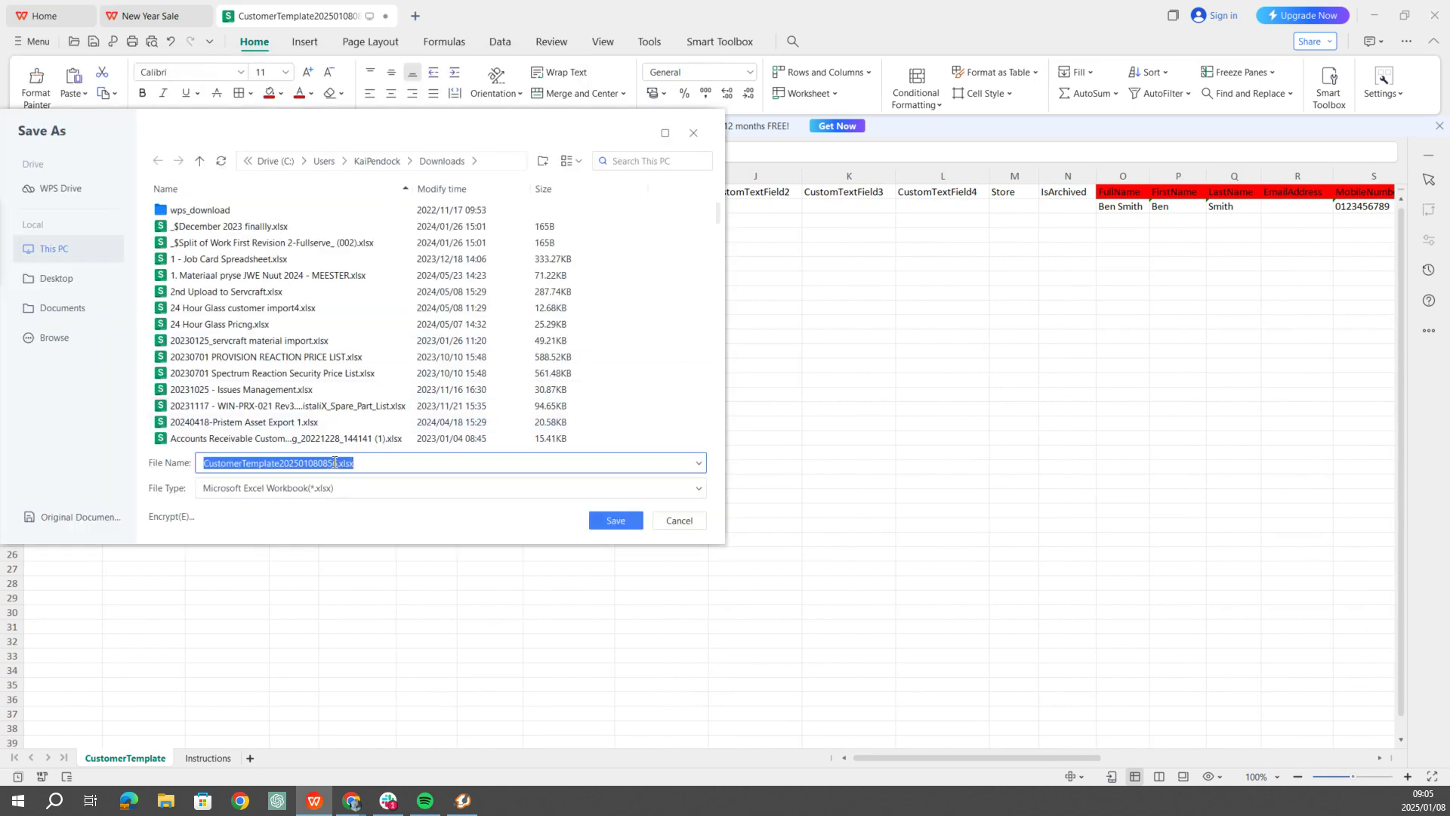
pyautogui.click(337, 462)
pyautogui.press('BackSpace')
pyautogui.press('BackSpace')
pyautogui.press('BackSpace')
pyautogui.press('BackSpace')
pyautogui.press('BackSpace')
pyautogui.press('BackSpace')
pyautogui.press('BackSpace')
pyautogui.press('BackSpace')
pyautogui.press('BackSpace')
pyautogui.press('BackSpace')
pyautogui.press('BackSpace')
pyautogui.press('BackSpace')
pyautogui.press('BackSpace')
pyautogui.press('BackSpace')
pyautogui.press('BackSpace')
pyautogui.press('BackSpace')
pyautogui.press('BackSpace')
pyautogui.press('BackSpace')
pyautogui.press('BackSpace')
pyautogui.press('BackSpace')
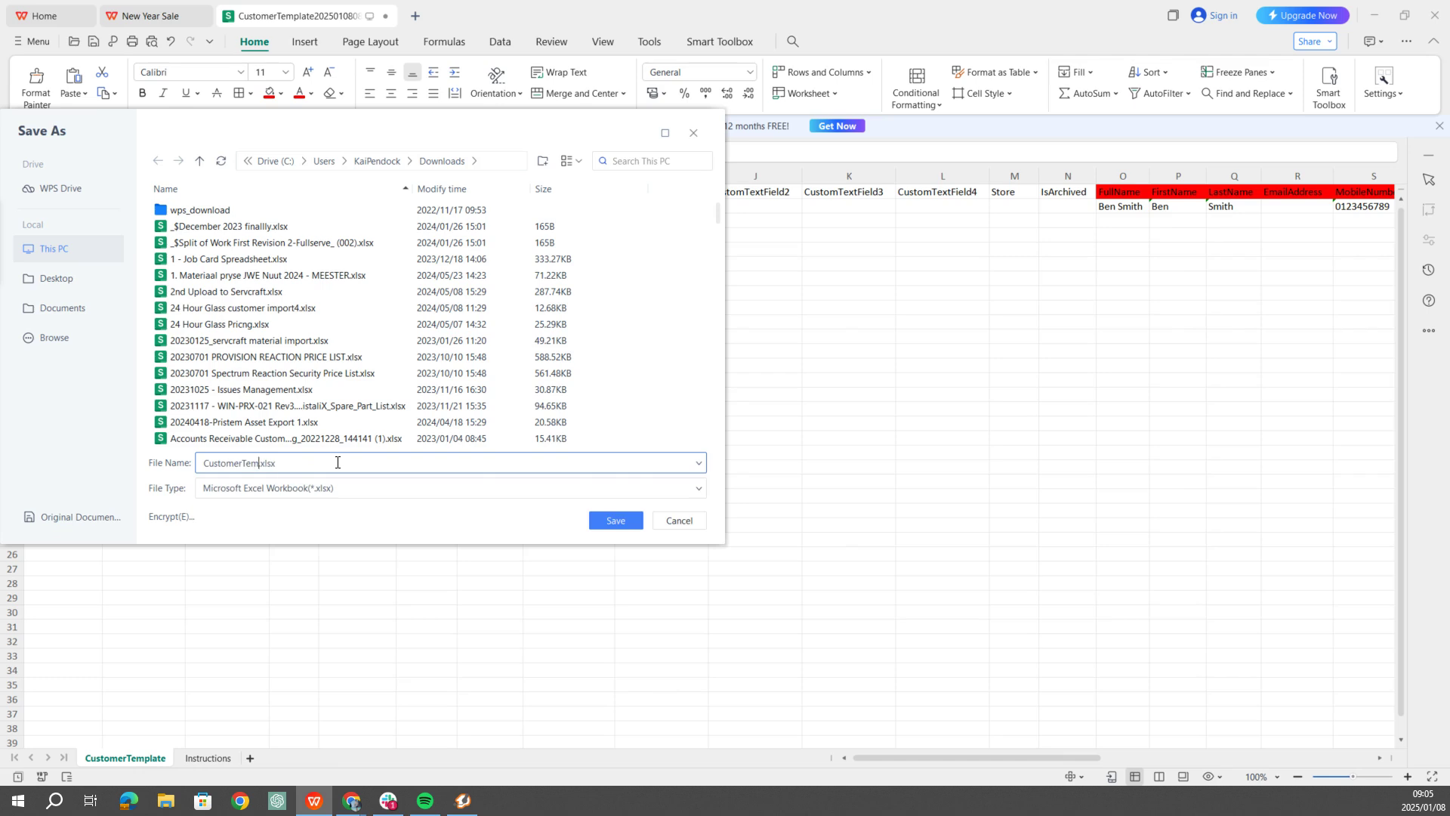
pyautogui.write('ome')
pyautogui.click(616, 520)
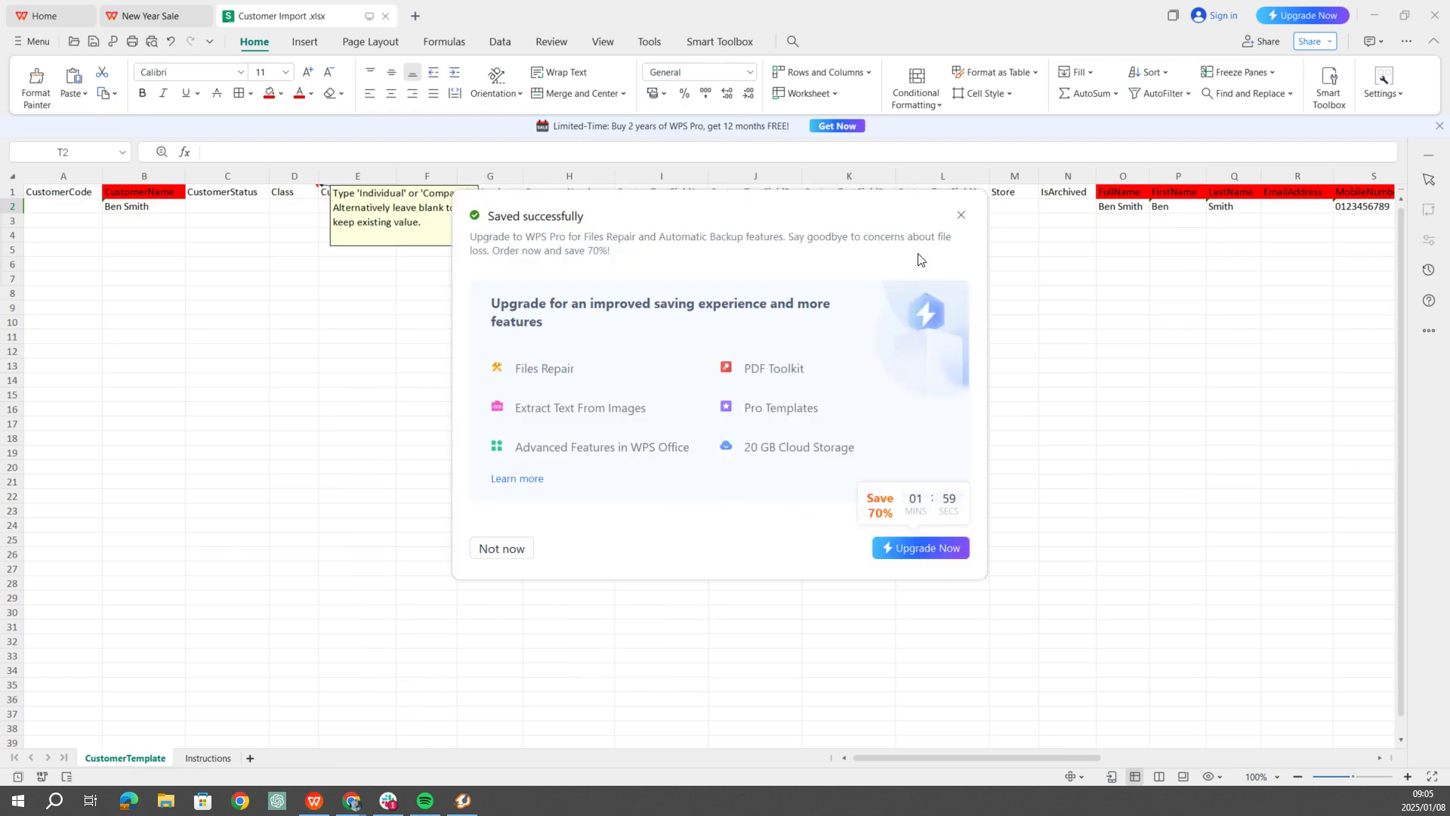
pyautogui.click(961, 215)
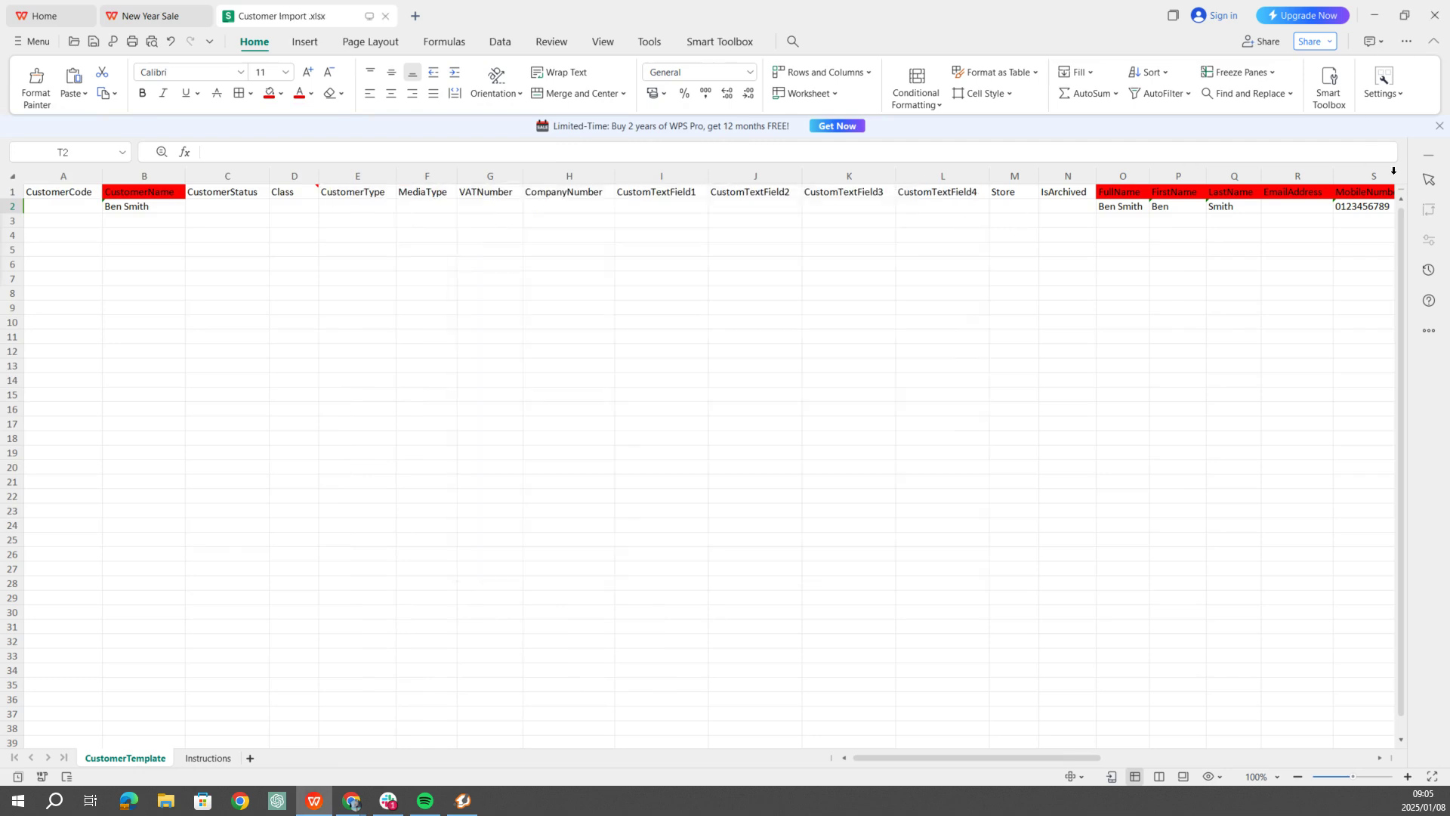
# Step: Back in ServCraft, close the old import dialog and start a fresh Customer Import
pyautogui.click(1374, 15)
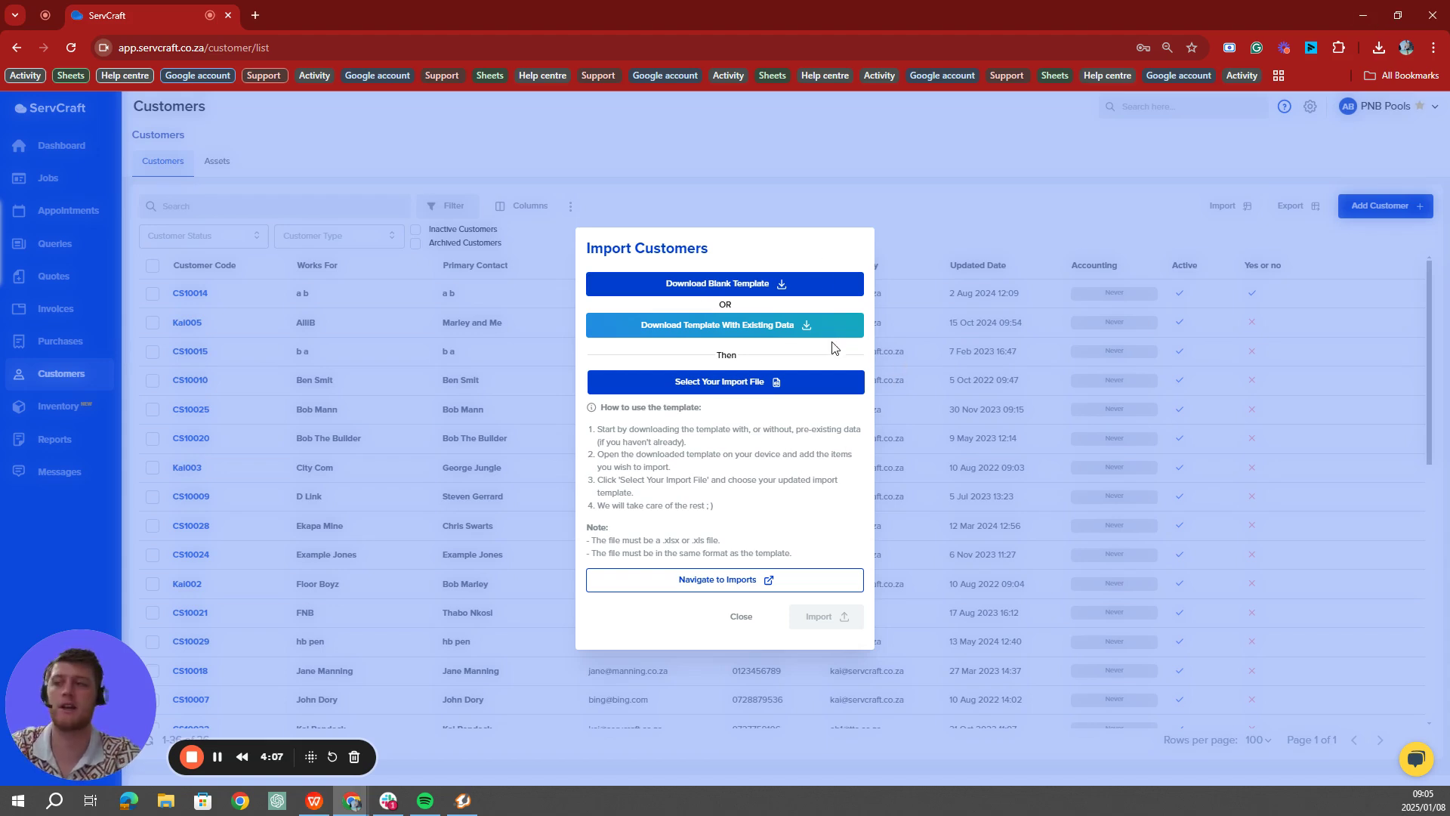
pyautogui.click(748, 623)
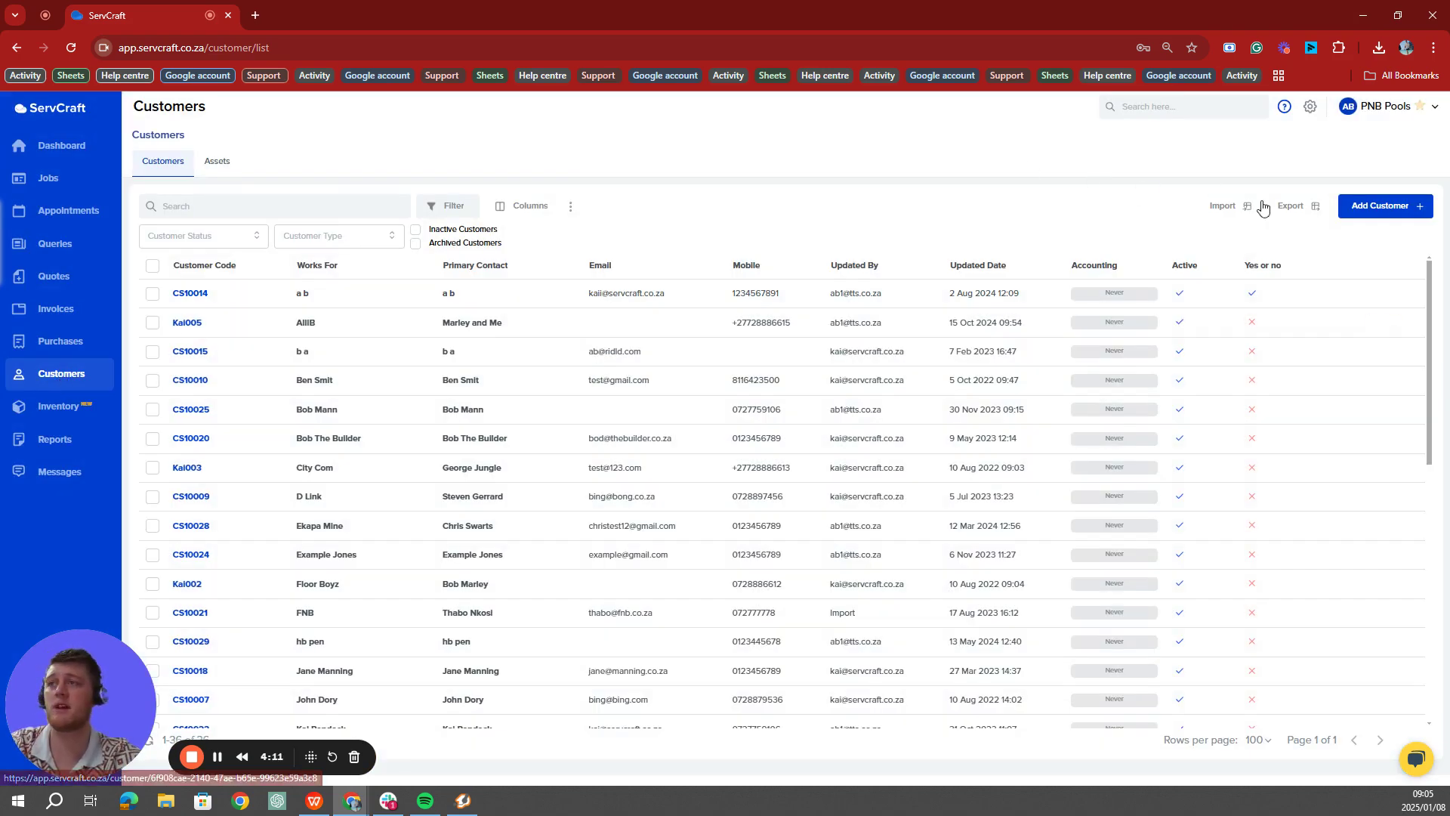
pyautogui.click(1230, 218)
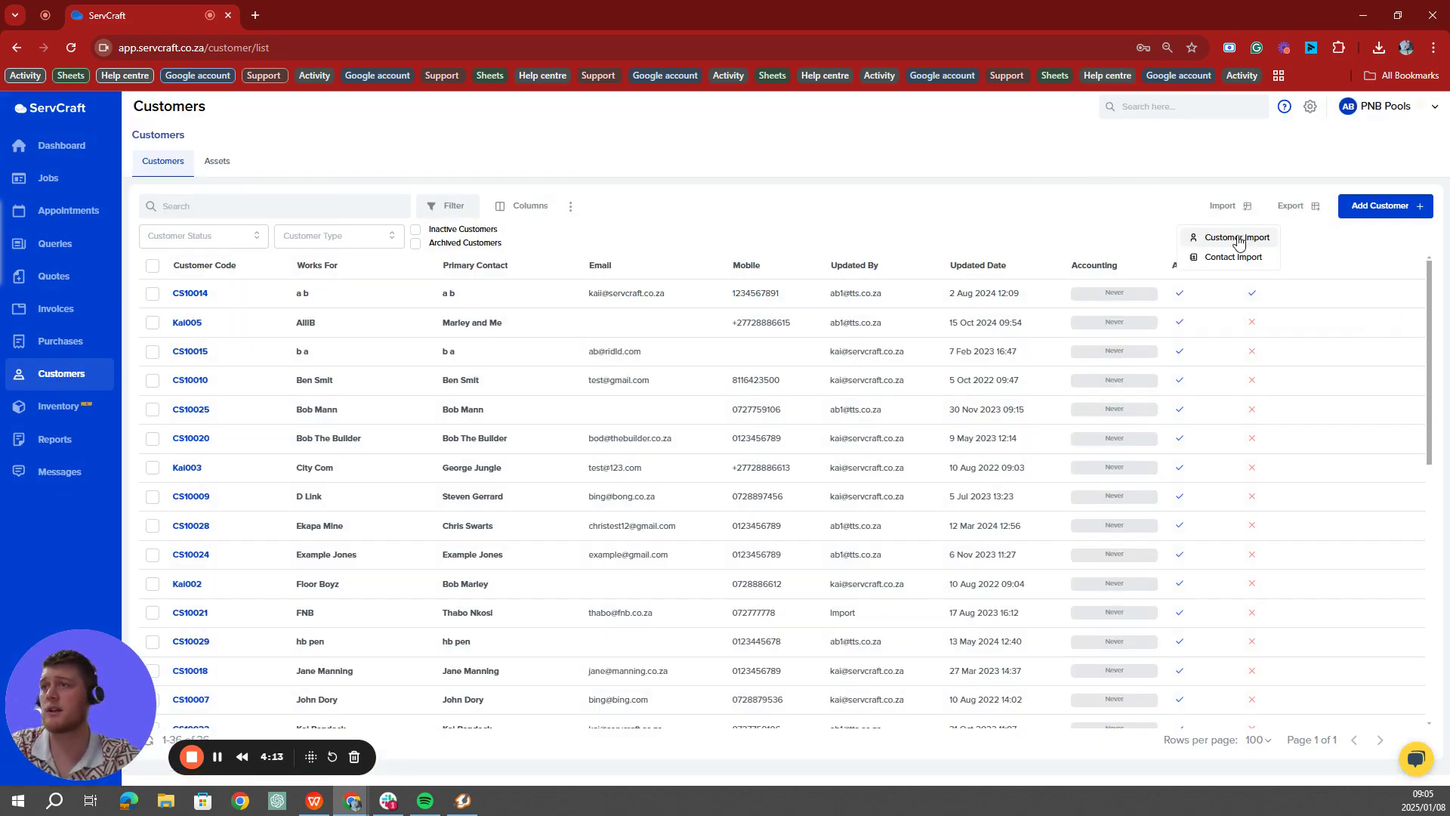
pyautogui.click(1239, 237)
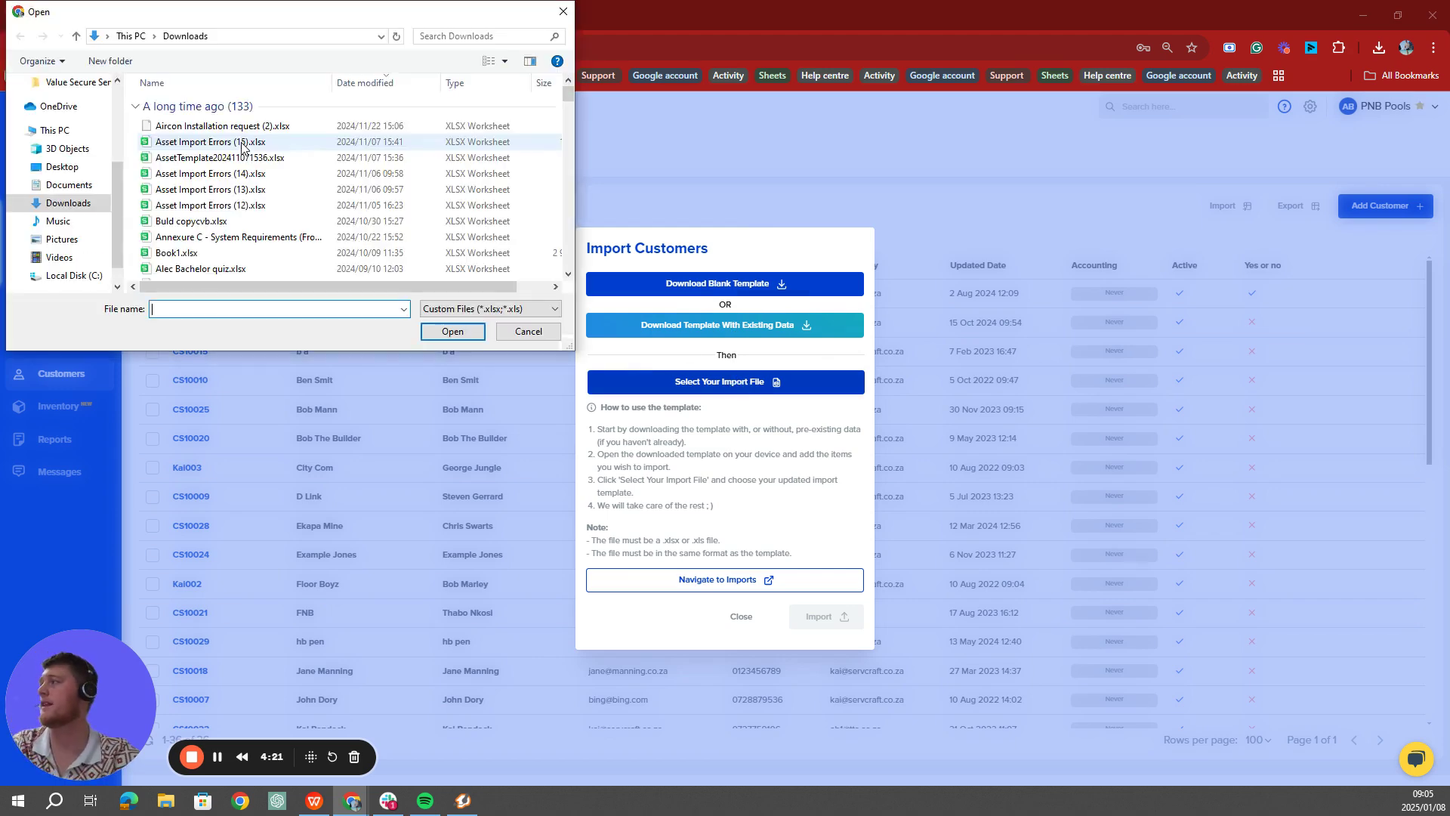
# Step: Choose 'Customer Import .xlsx' from Downloads as the import file
pyautogui.click(227, 126)
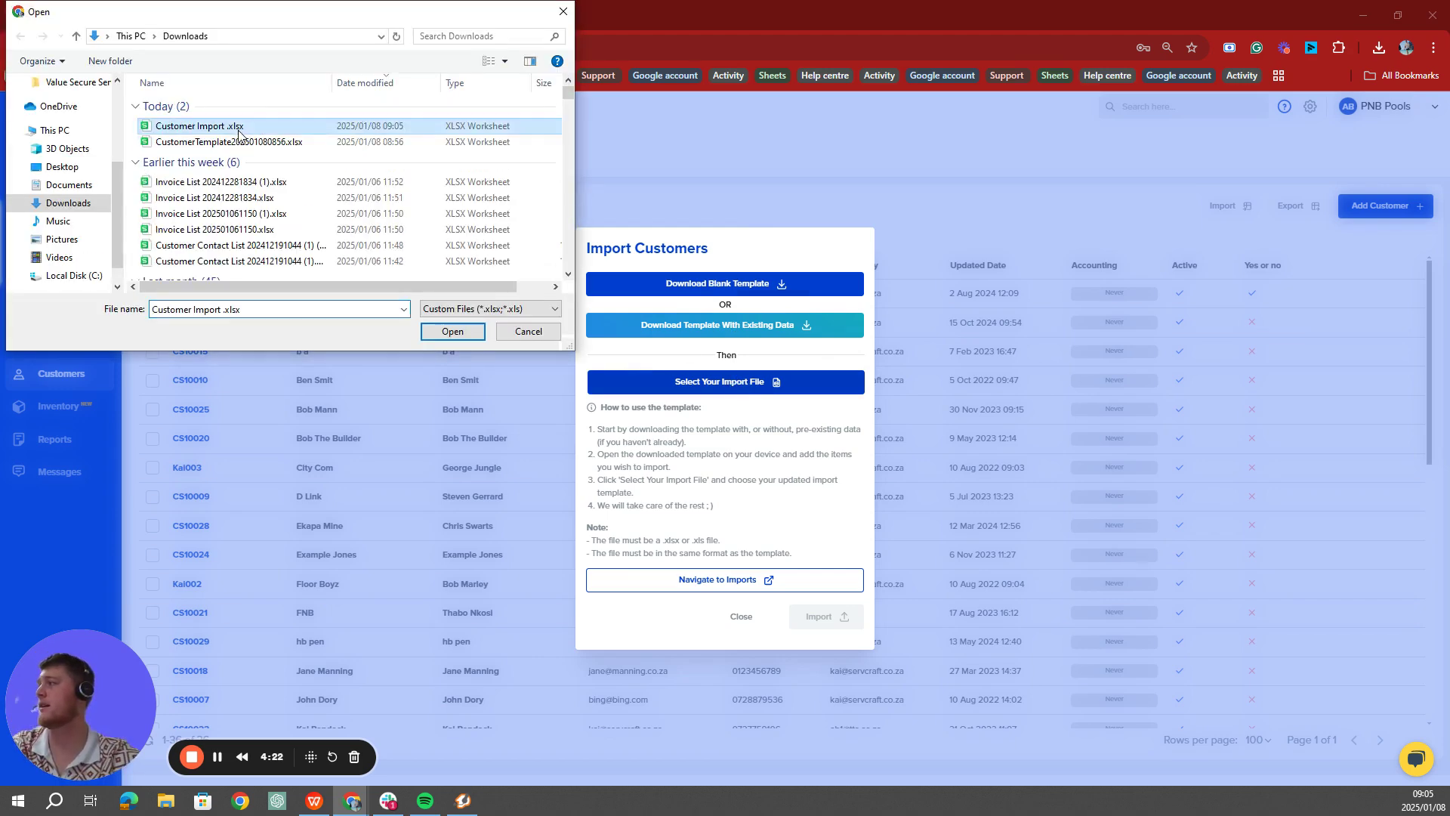
pyautogui.click(455, 331)
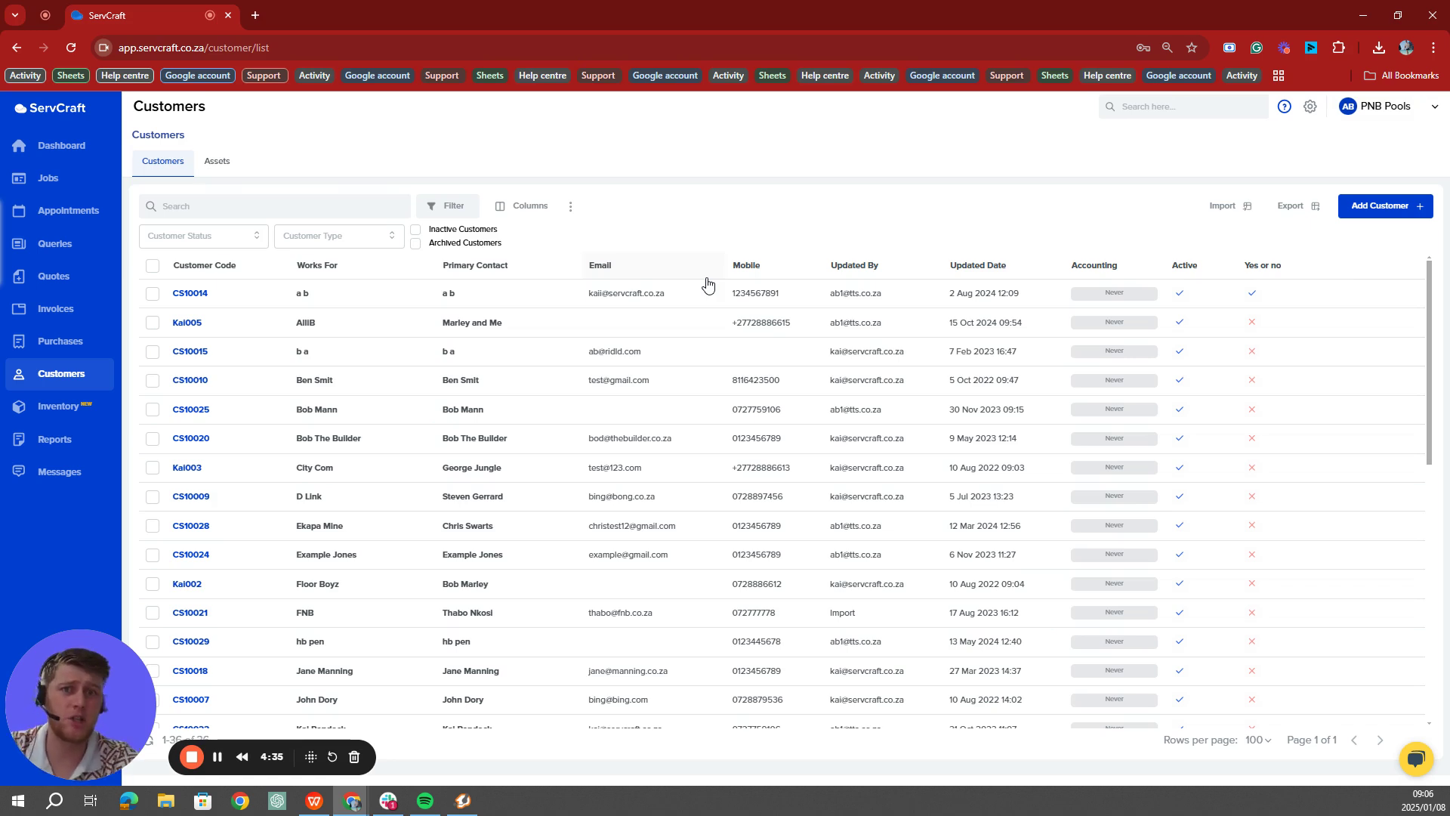
# Step: Open Settings and go to the Imports list under Company
pyautogui.click(1311, 111)
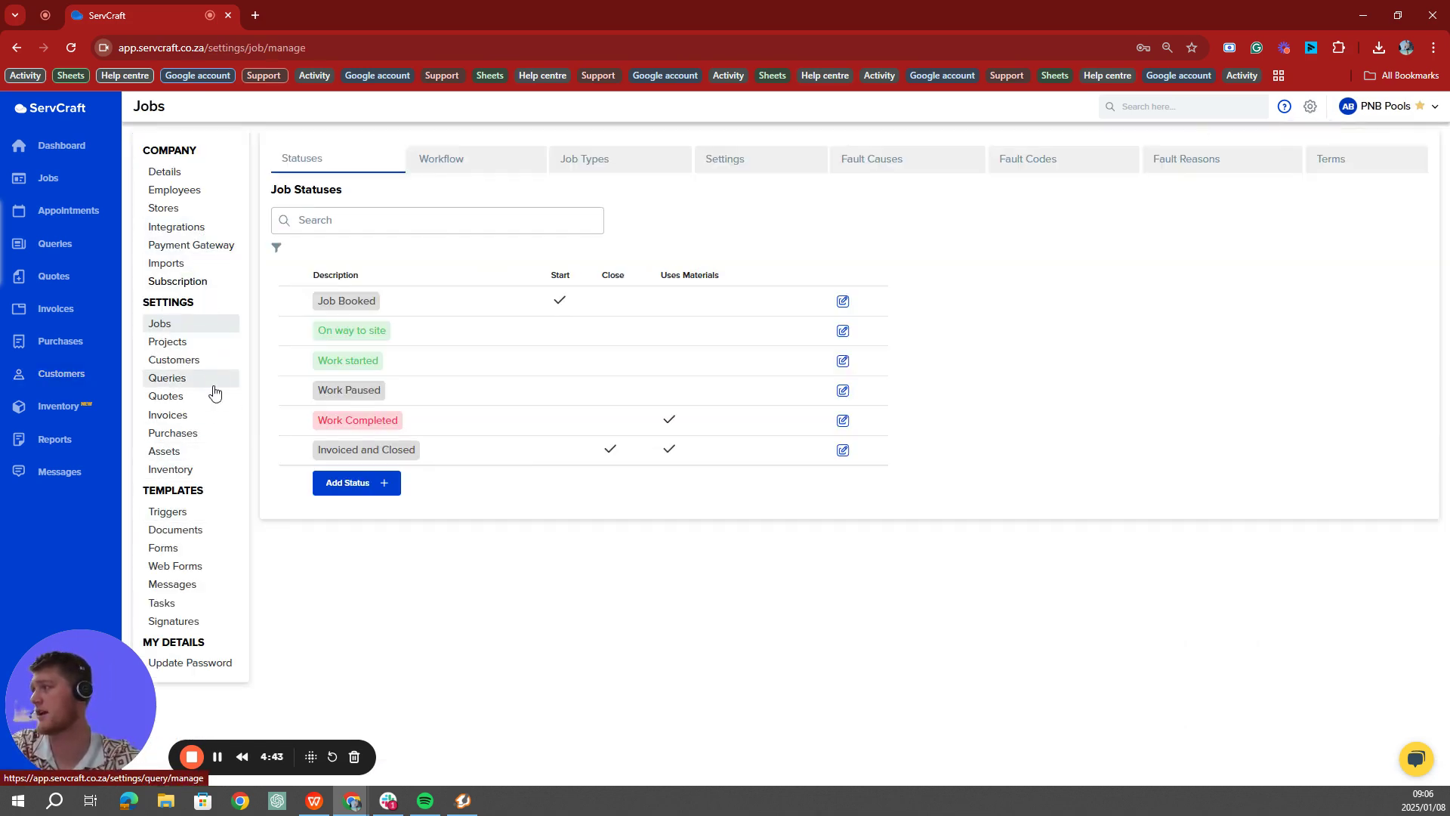
pyautogui.click(229, 265)
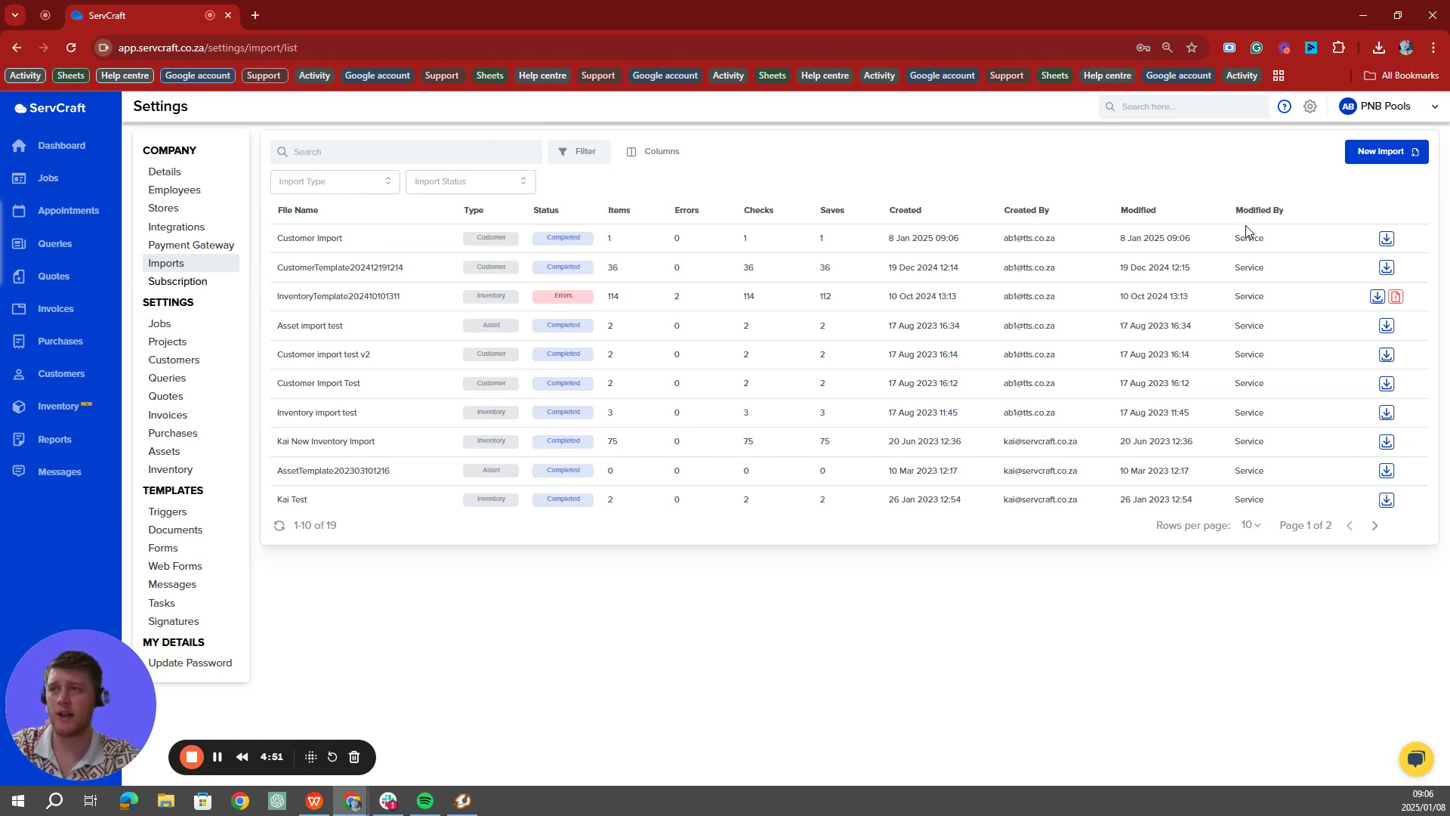
# Step: Download the inventory import error file and inspect its Issues column AA
pyautogui.click(1397, 300)
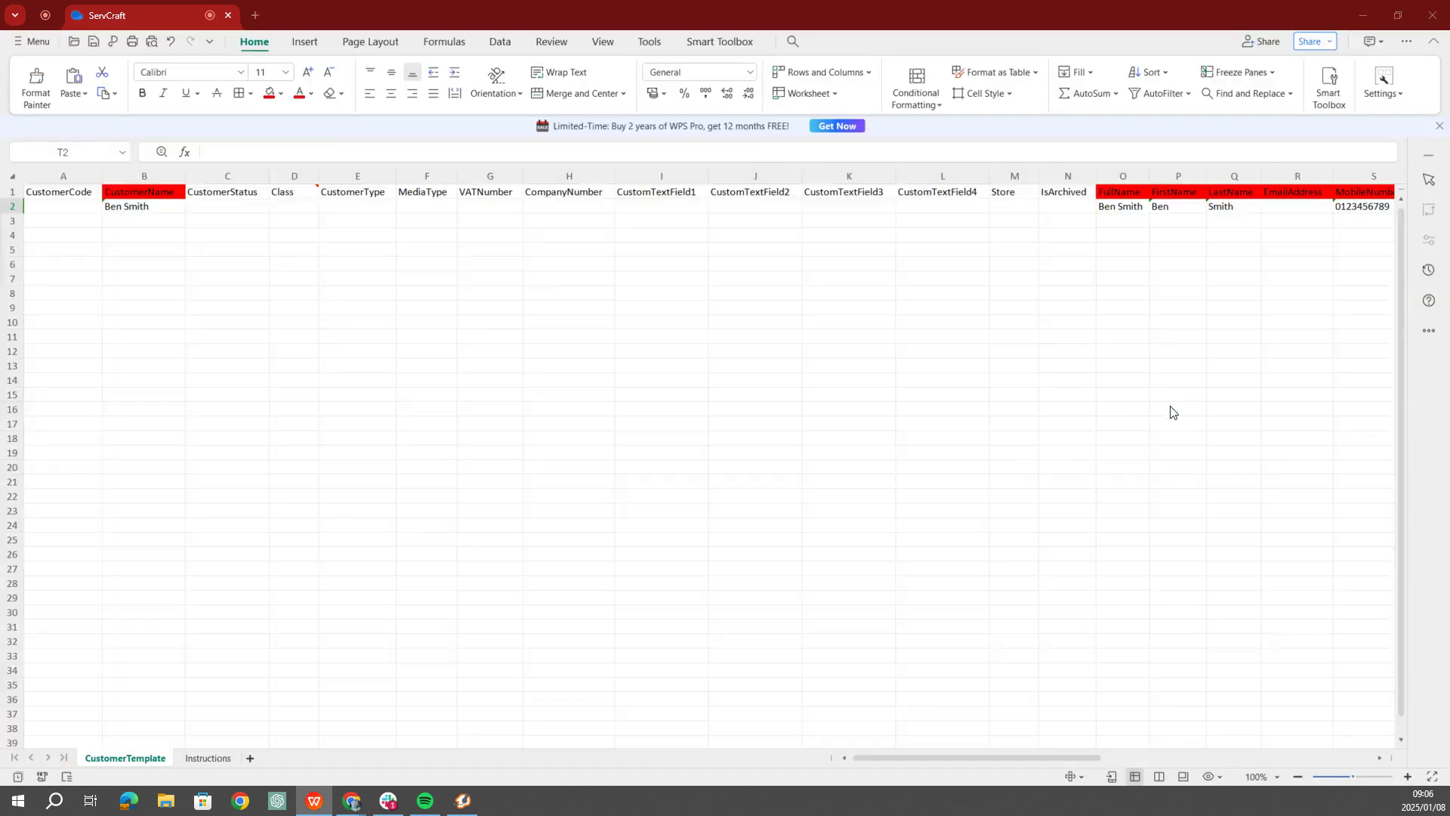
pyautogui.hscroll(10, 1125, 419)
pyautogui.hscroll(5, 1125, 419)
pyautogui.click(594, 178)
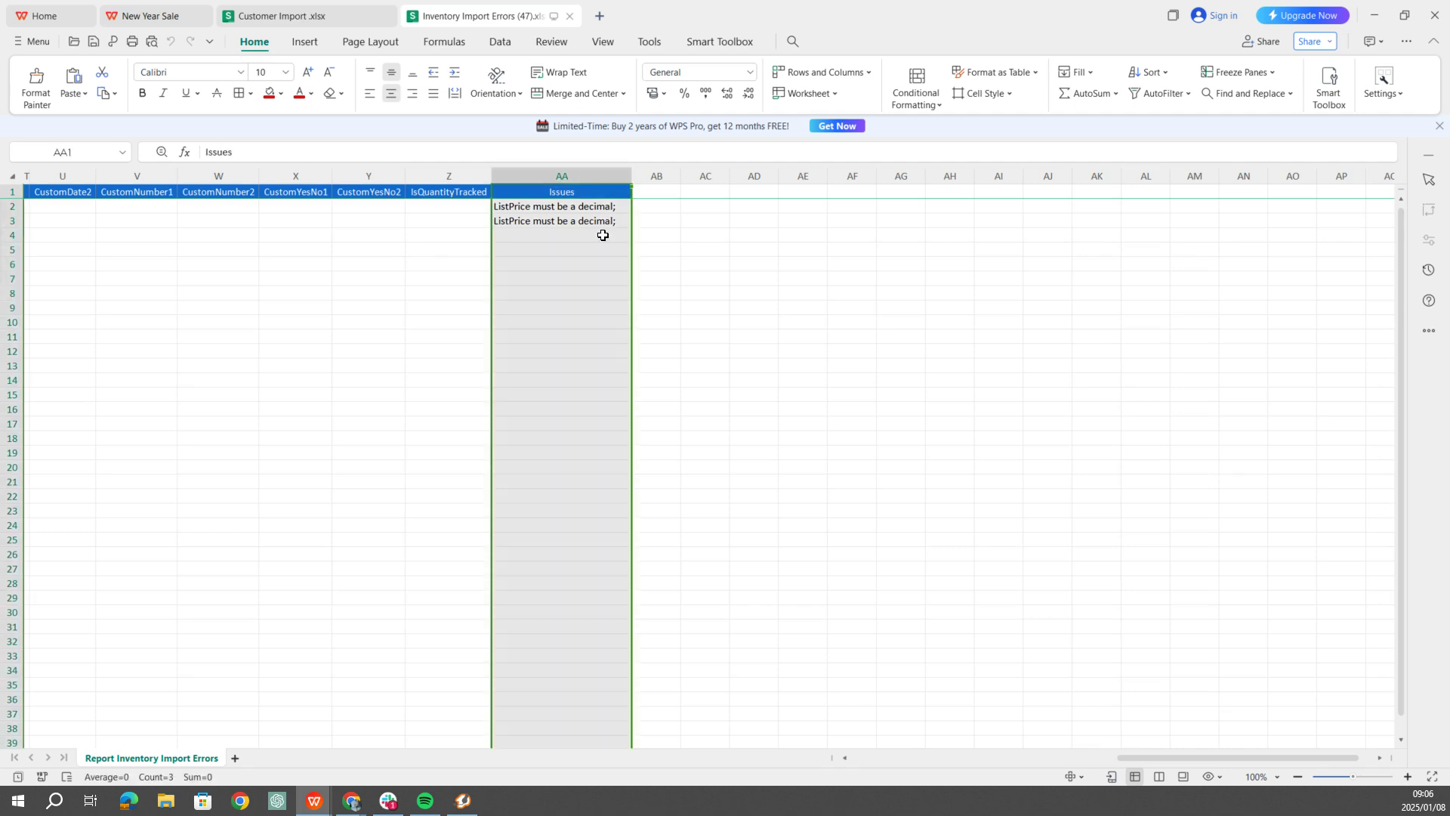
pyautogui.click(629, 240)
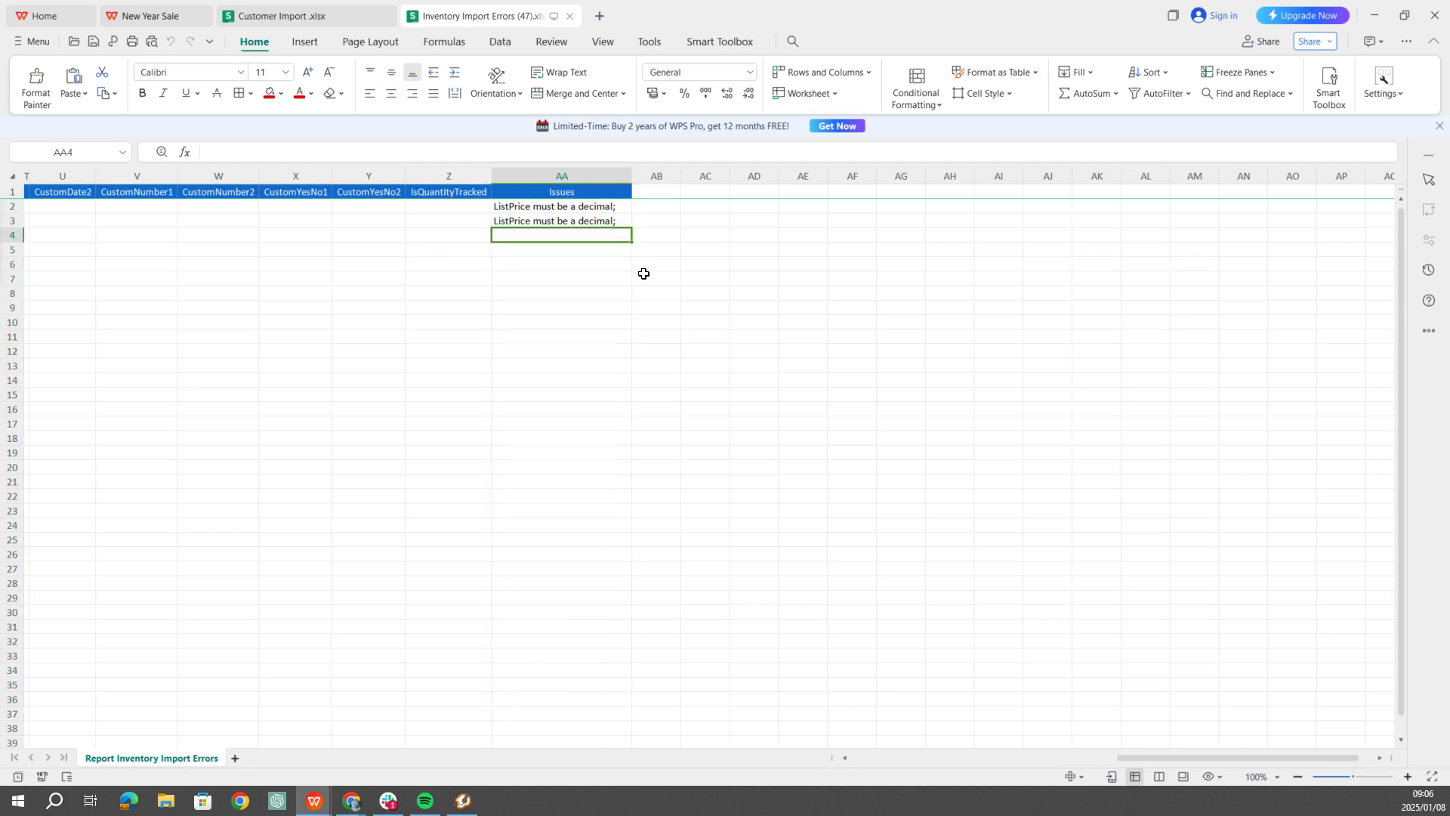